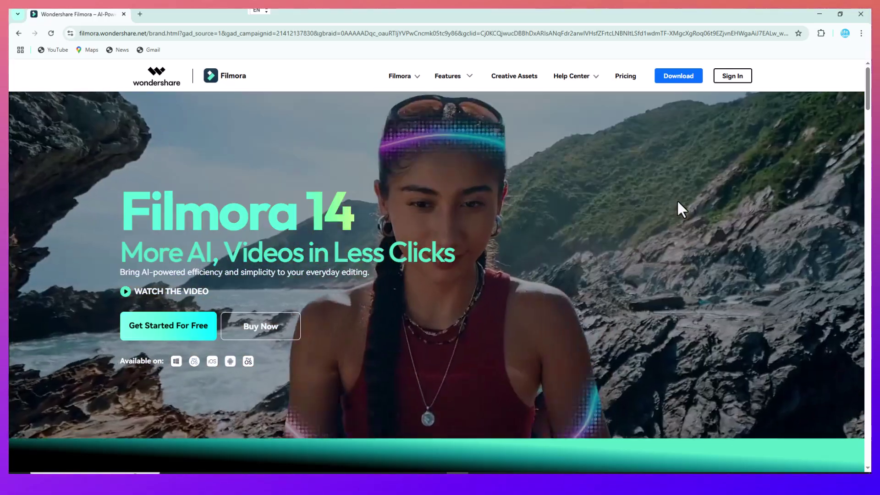
# Scroll down the Filmora 14 web page past the feature sections to the AI showcase
pyautogui.scroll(-8, 678, 200)
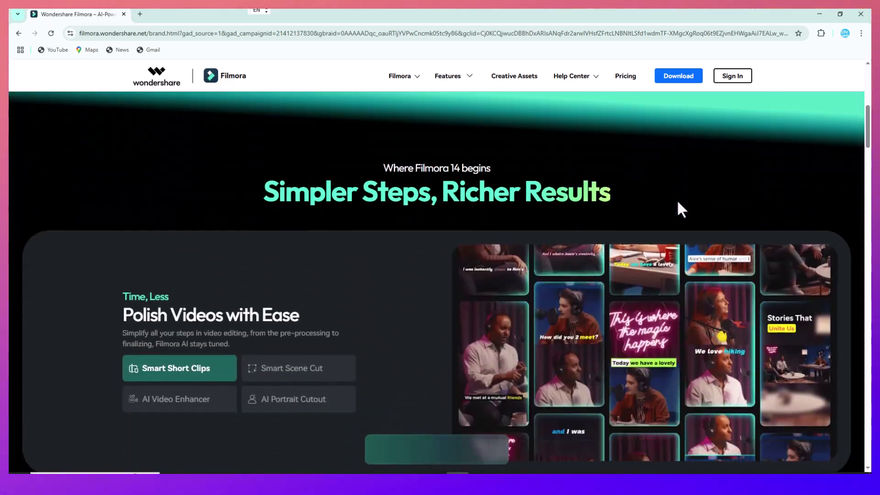
pyautogui.scroll(-2, 678, 203)
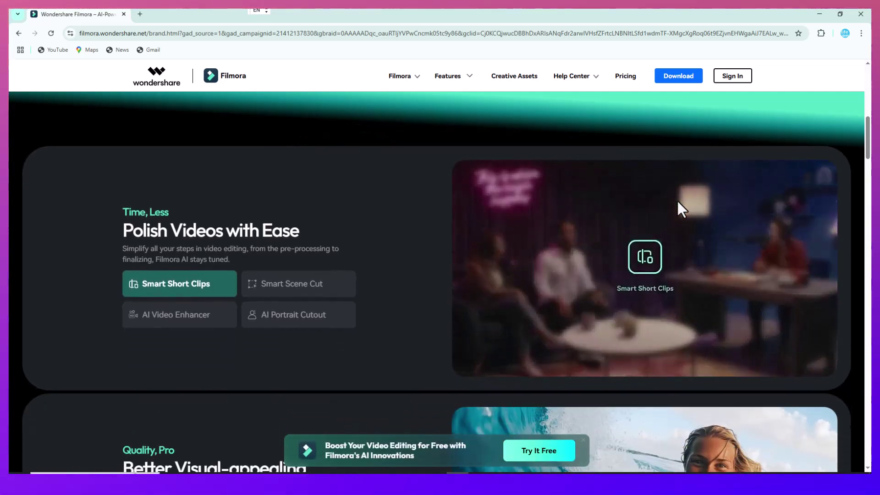
pyautogui.scroll(-5, 677, 199)
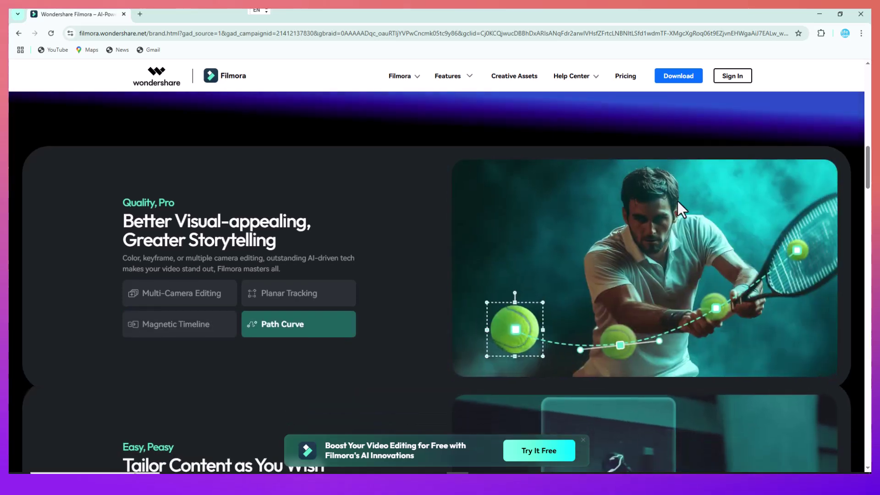
pyautogui.scroll(-5, 677, 201)
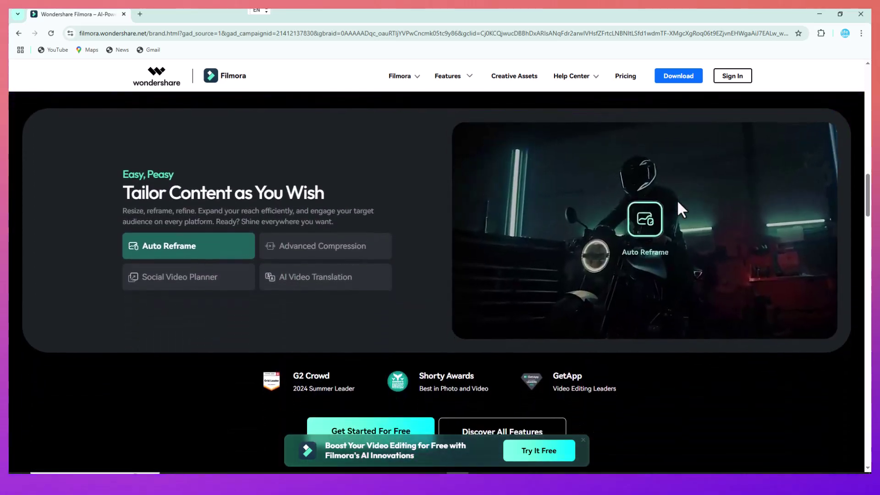
pyautogui.scroll(-8, 677, 202)
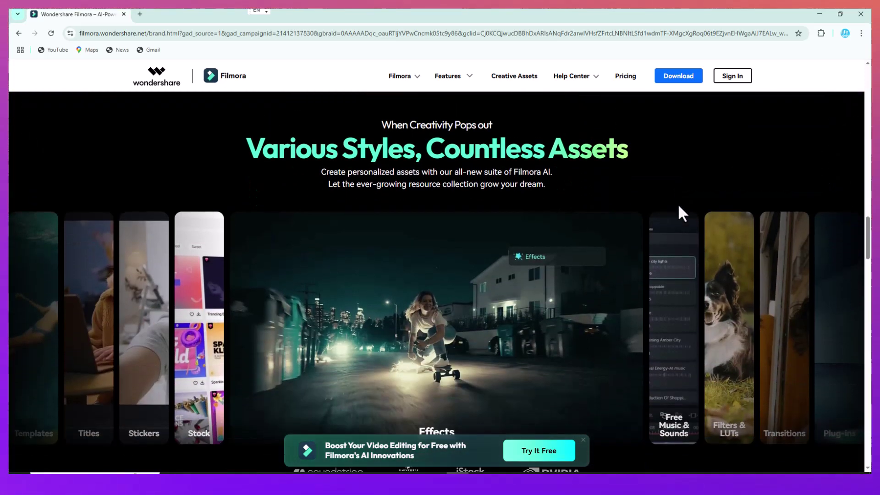
pyautogui.scroll(-8, 677, 205)
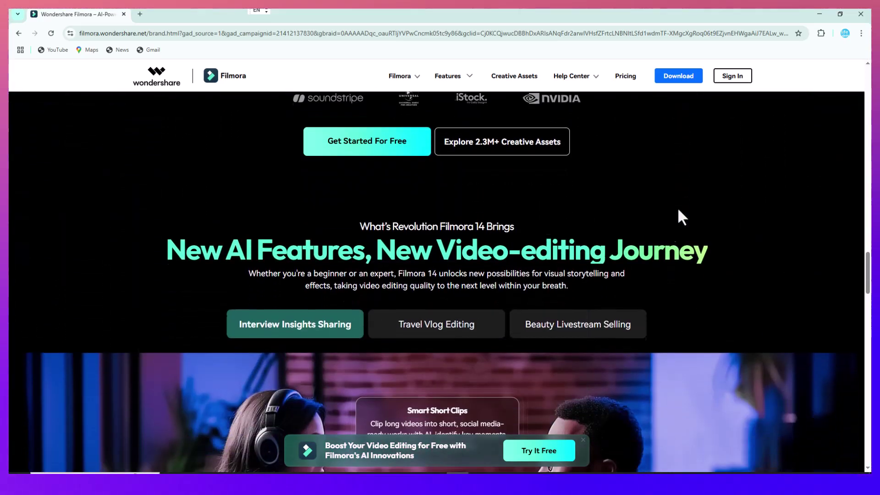
pyautogui.scroll(-5, 678, 207)
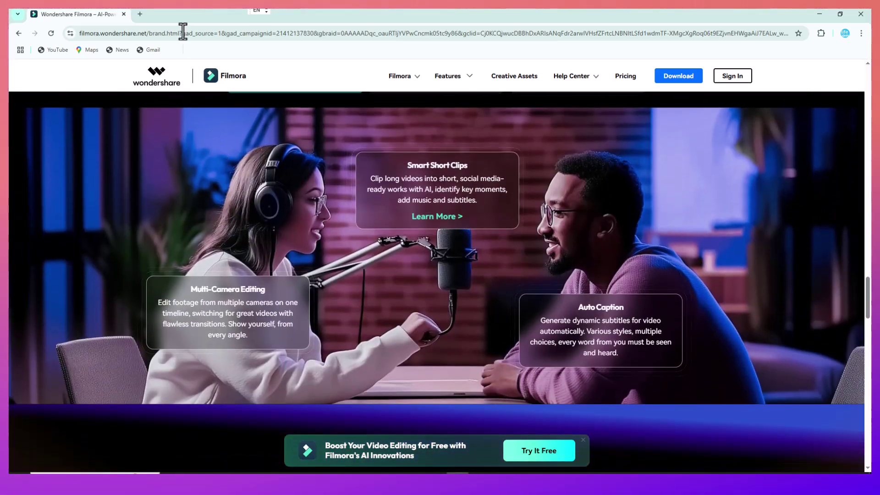
# Get the free Filmora and filter the AI image-to-video templates to Anime
pyautogui.click(536, 453)
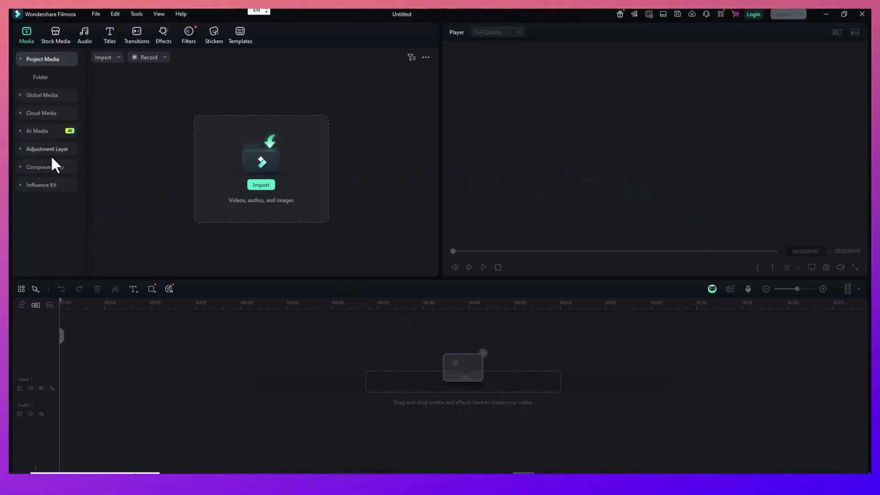
pyautogui.click(34, 134)
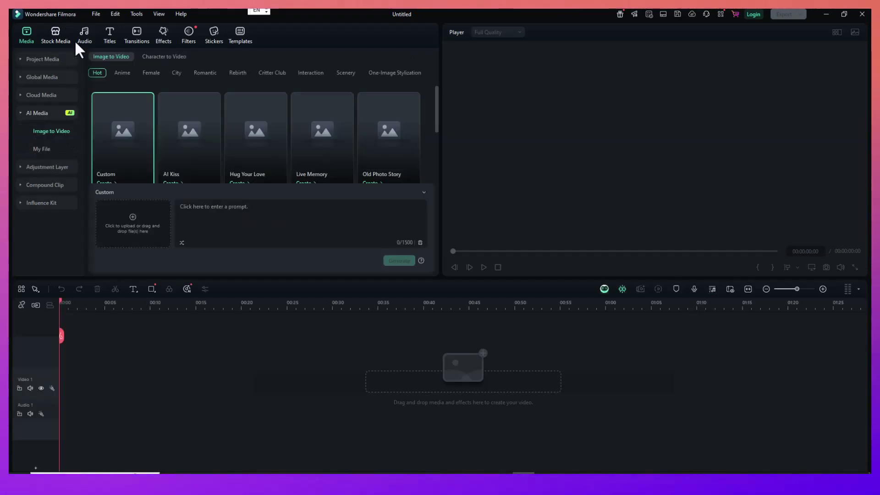
pyautogui.click(118, 75)
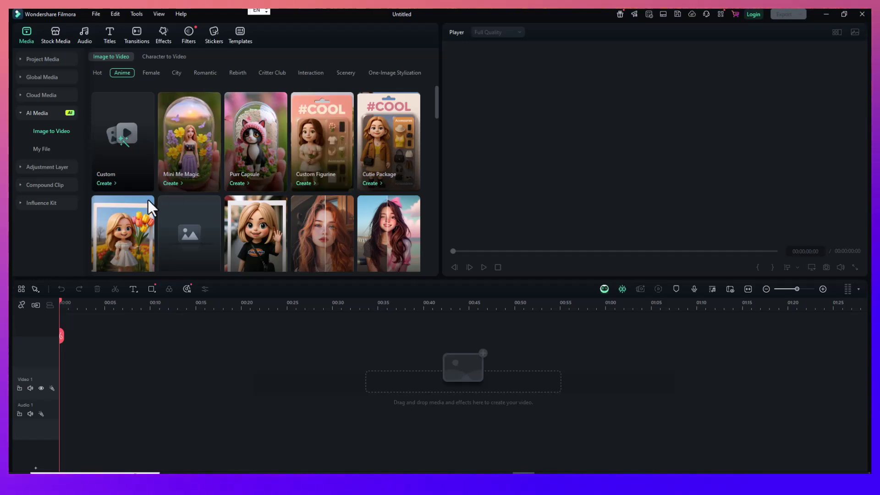
# Browse the Influence Kit and global media libraries, then return to Project Media
pyautogui.click(41, 202)
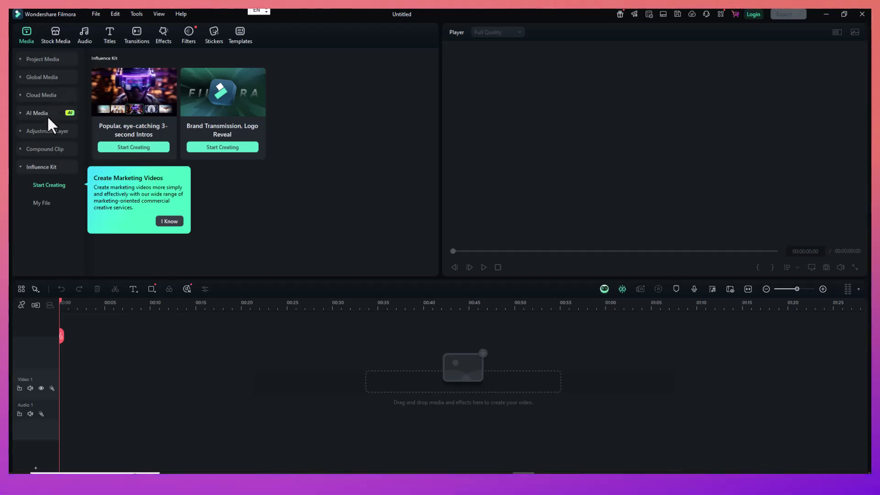
pyautogui.click(45, 81)
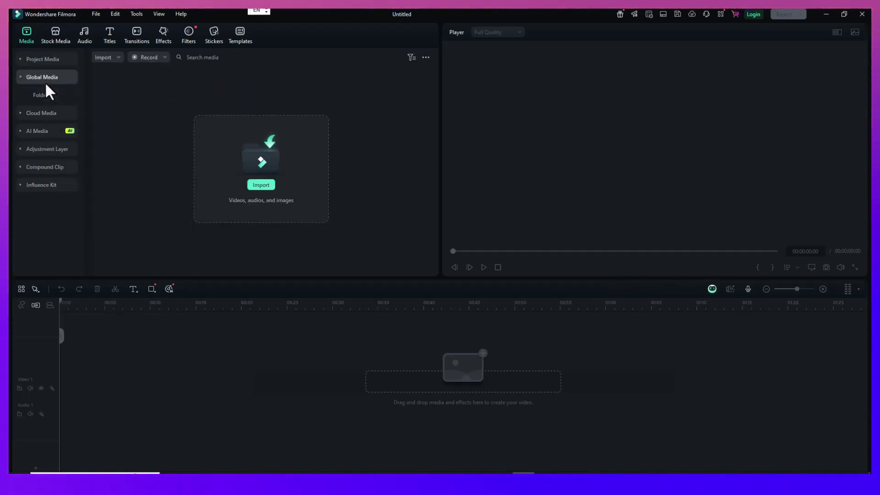
pyautogui.click(41, 61)
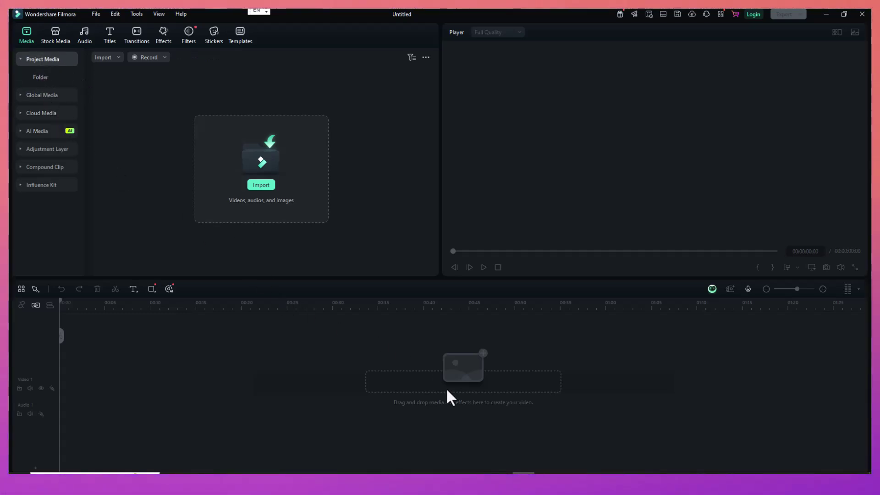
pyautogui.click(522, 482)
# Add the three clips and two sound clips to the timeline, then preview the countdown to about 5 seconds
pyautogui.click(522, 439)
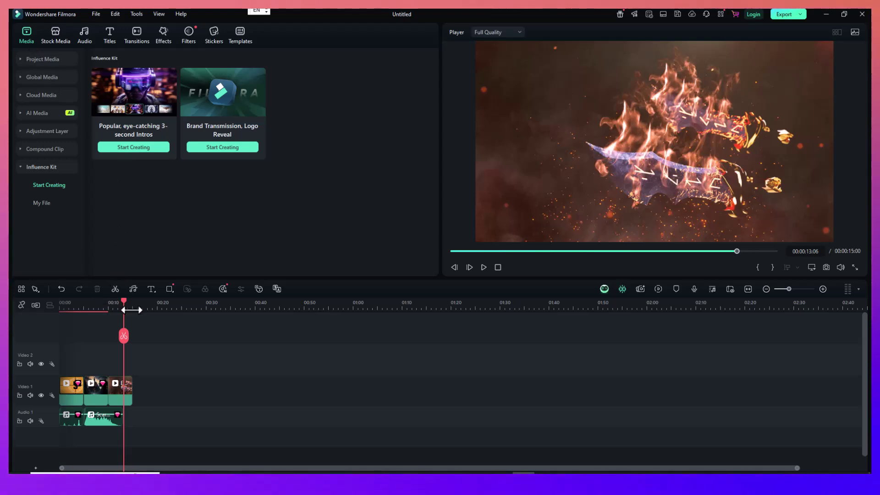
pyautogui.moveTo(122, 299); pyautogui.dragTo(21, 321)
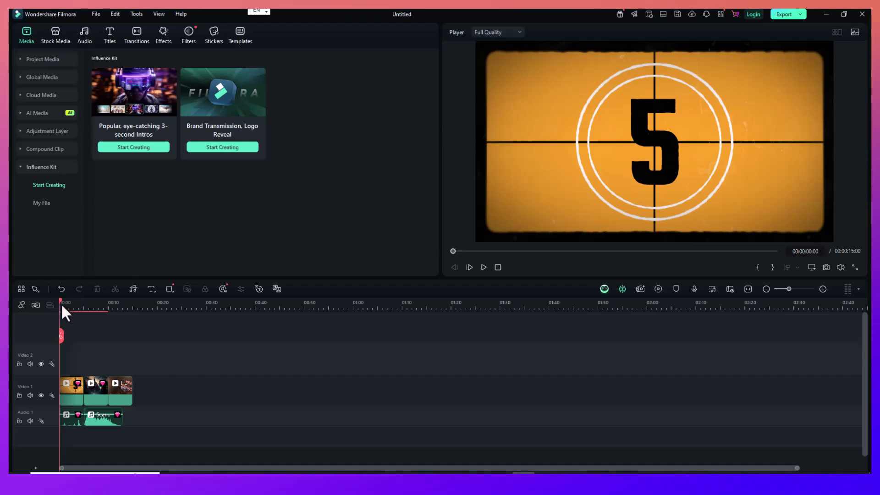
pyautogui.moveTo(61, 304); pyautogui.dragTo(51, 321)
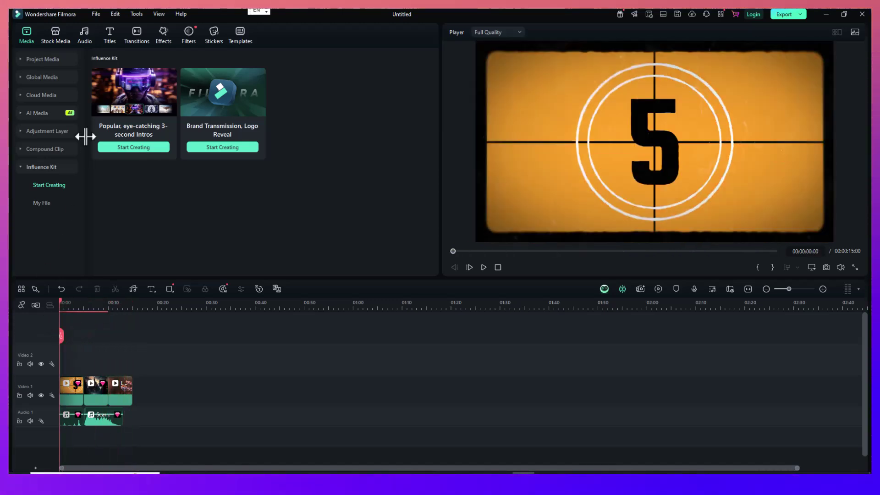
# Run Smart Edit Tool > Beat Detection on the Scary Halloween Lightning music clip
pyautogui.click(53, 34)
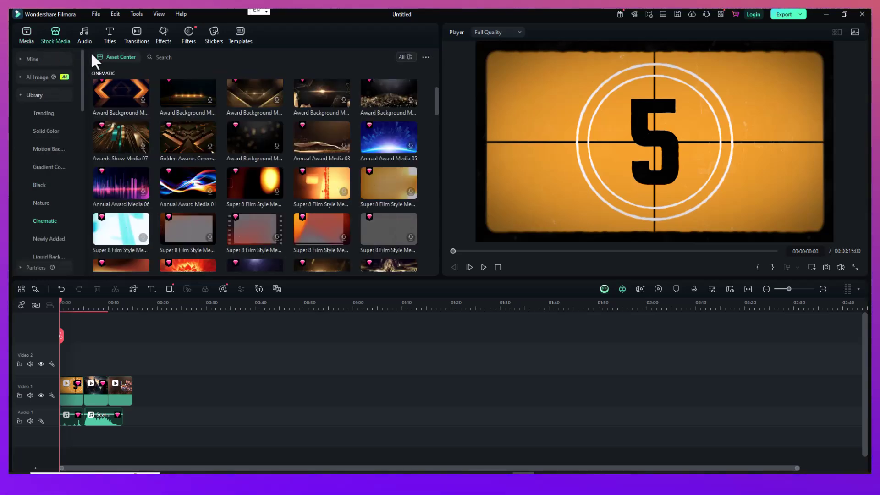
pyautogui.rightClick(106, 414)
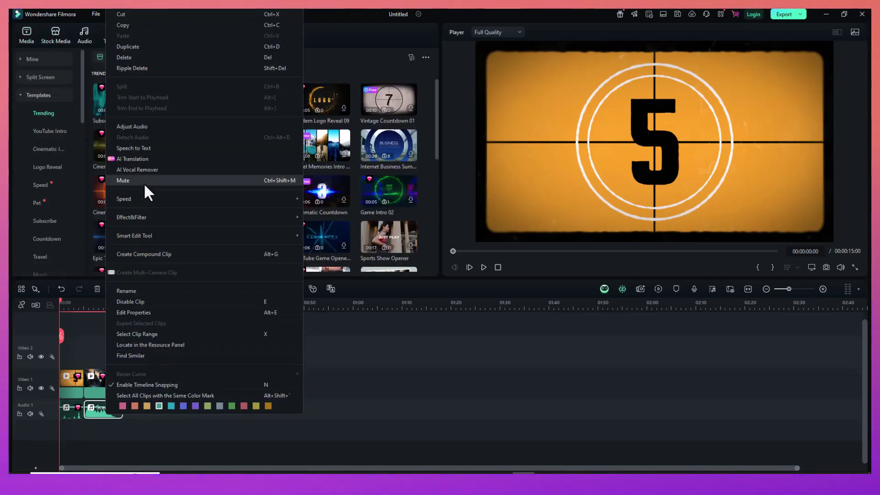
pyautogui.moveTo(145, 198)
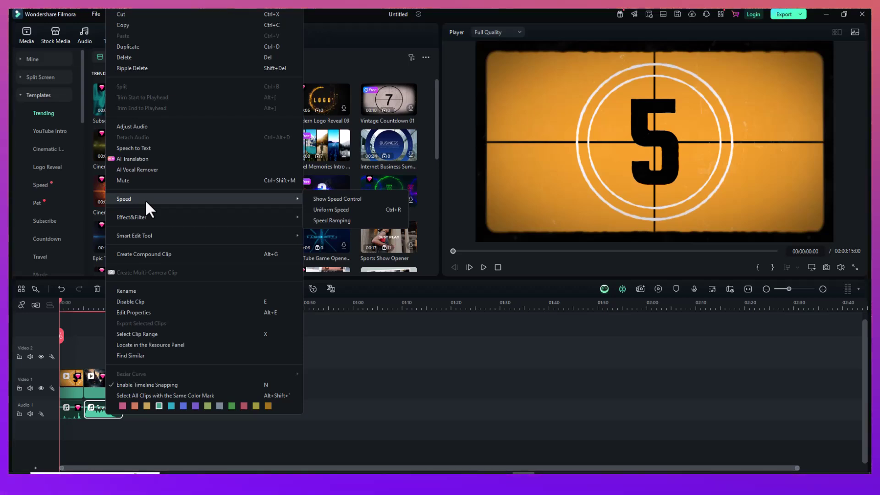
pyautogui.moveTo(147, 235)
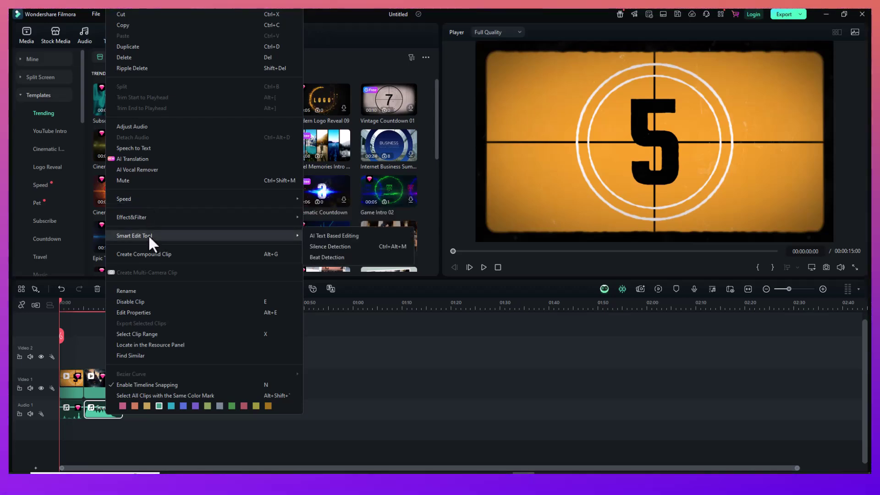
pyautogui.click(333, 256)
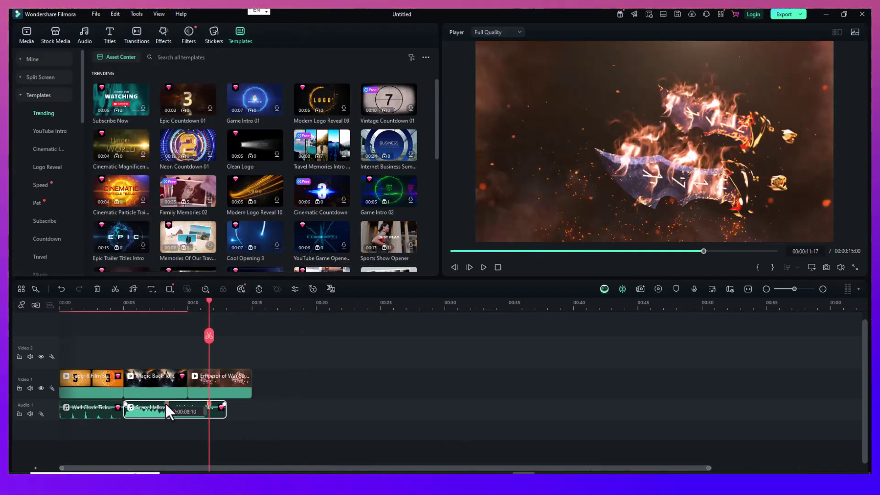
# Check the 8 and 11 second marks and inspect the Wall Clock Tick clip's options
pyautogui.click(166, 403)
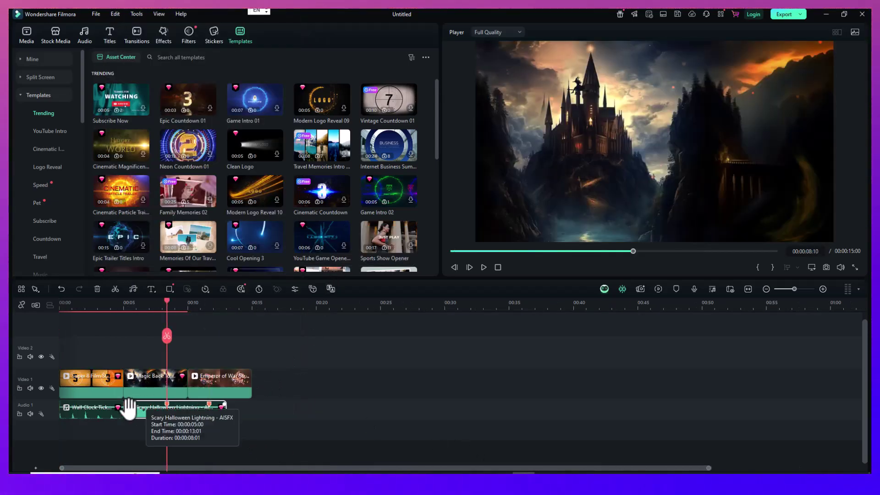
pyautogui.click(207, 403)
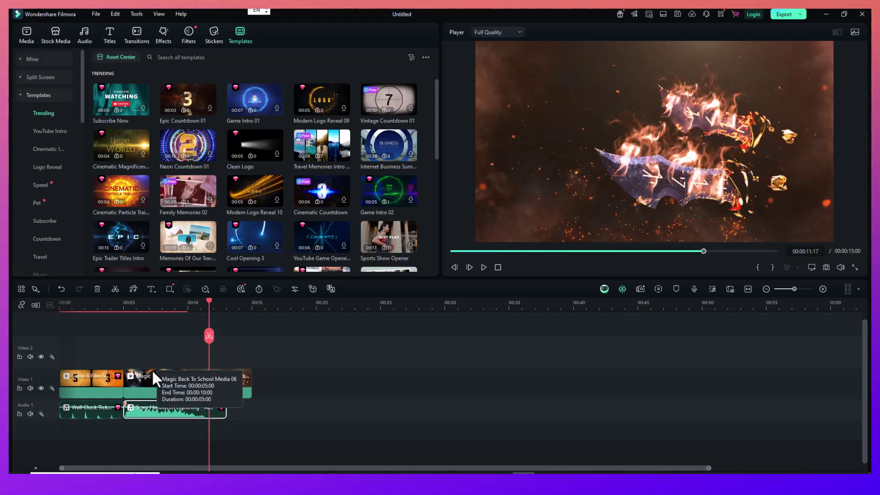
pyautogui.click(94, 407)
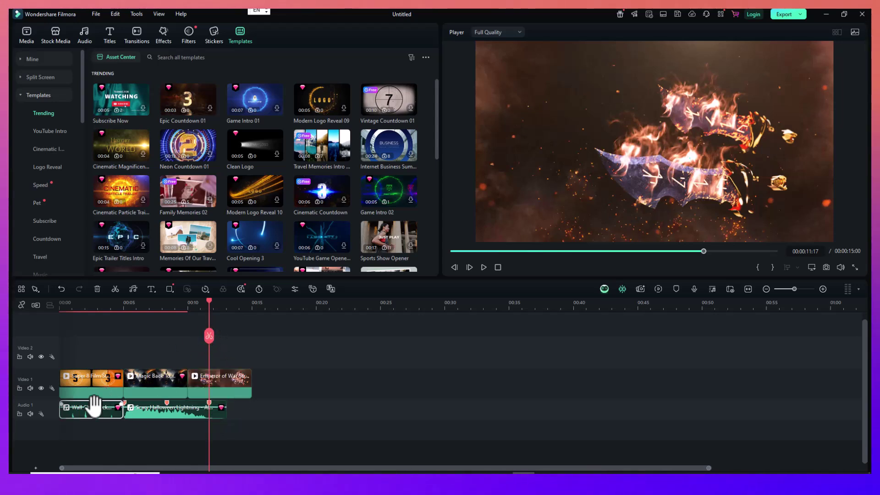
pyautogui.rightClick(96, 406)
pyautogui.moveTo(151, 232)
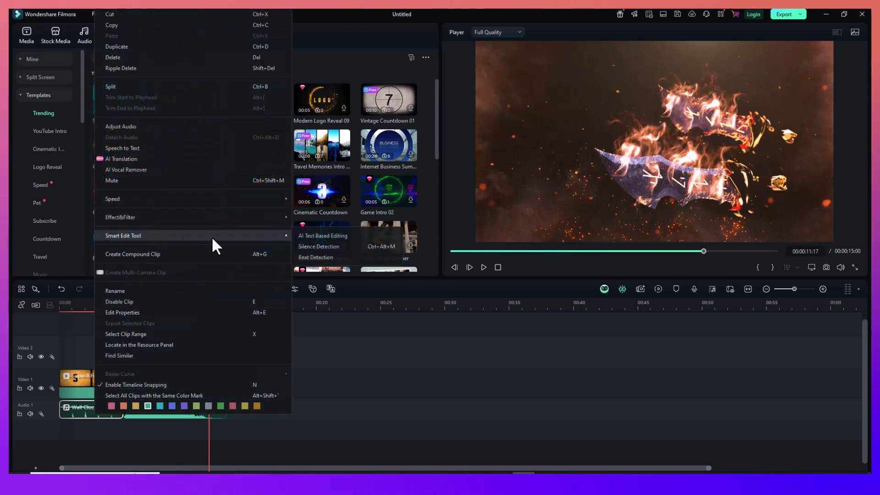
pyautogui.click(309, 254)
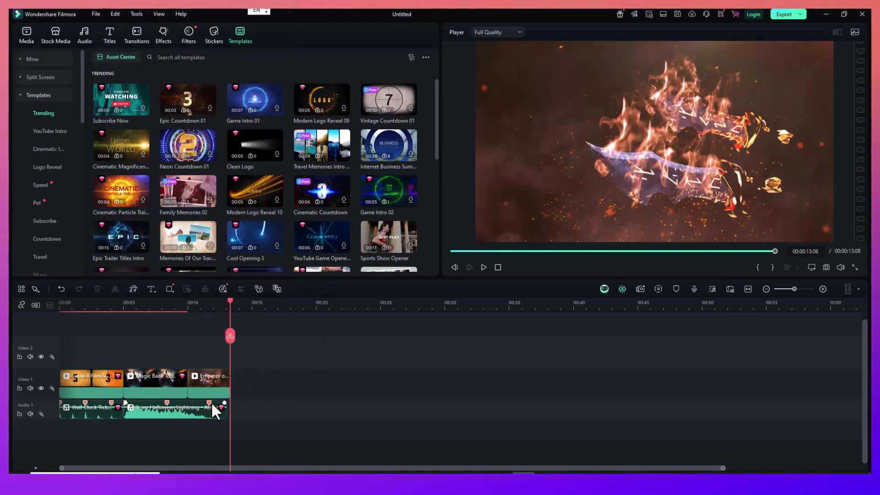
# Split the Emperor and Magic Back clips at the 11:17, 08:10 and 05:02 beats
pyautogui.click(208, 400)
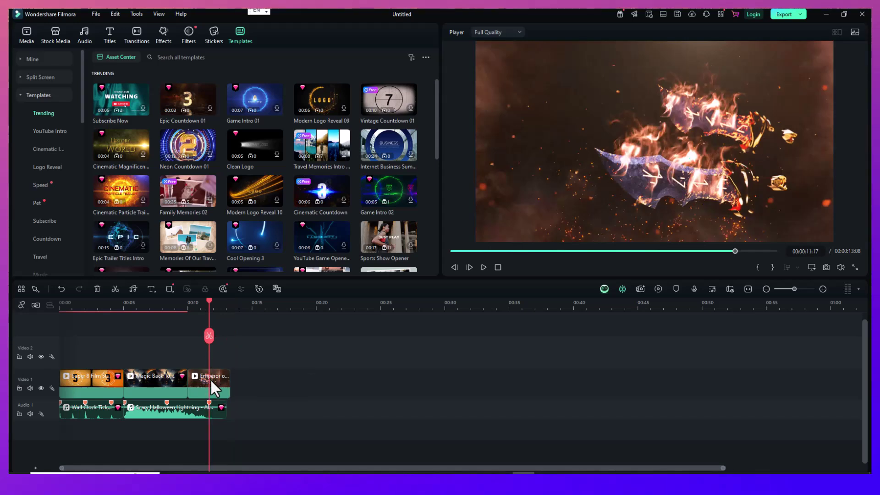
pyautogui.click(115, 288)
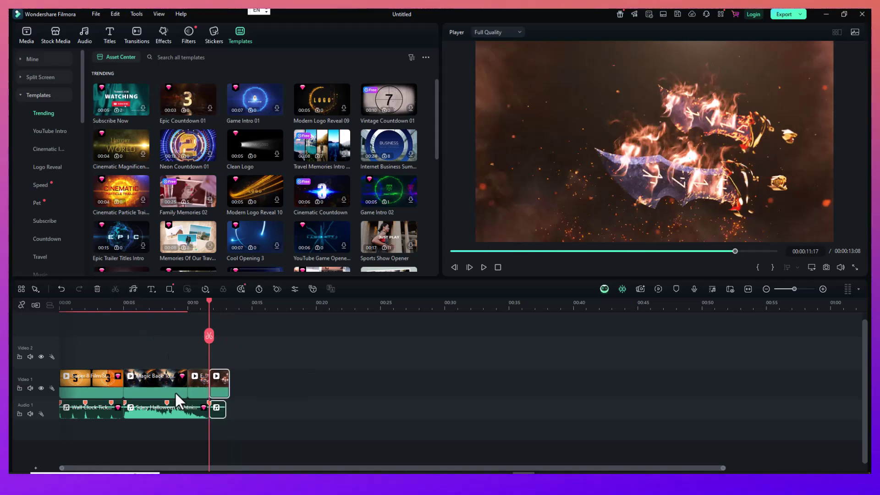
pyautogui.click(163, 306)
pyautogui.click(167, 310)
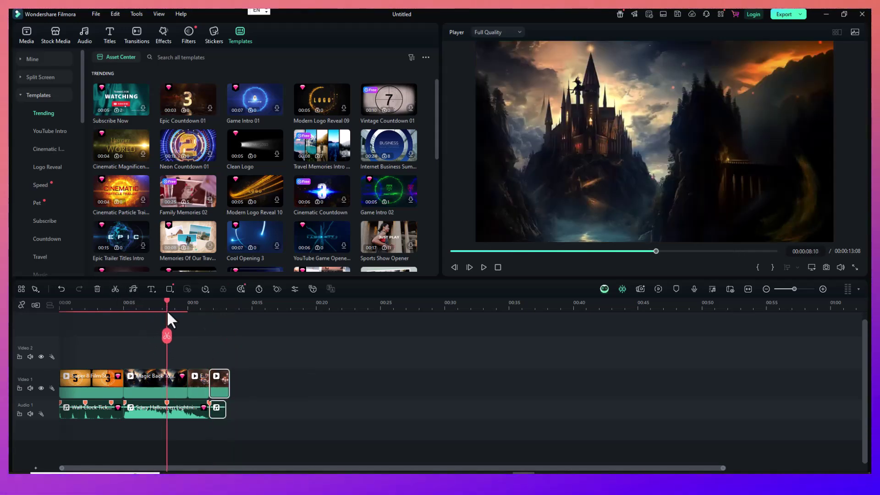
pyautogui.click(116, 287)
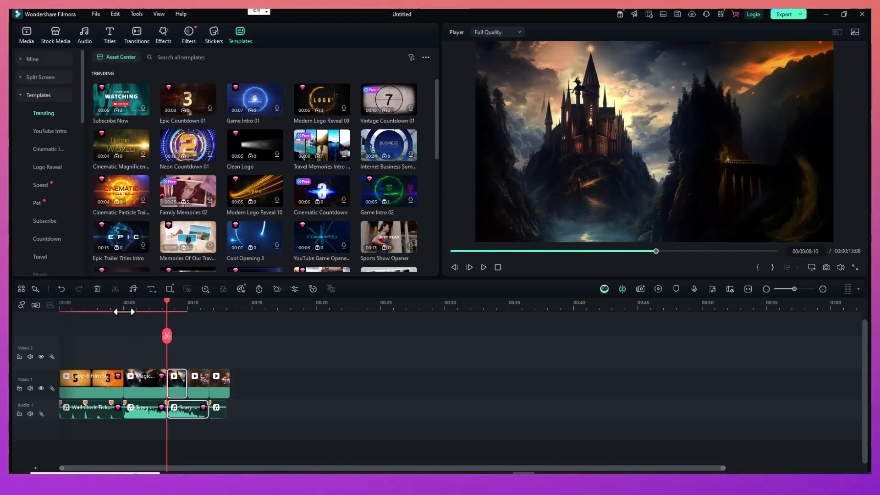
pyautogui.click(124, 307)
pyautogui.click(116, 288)
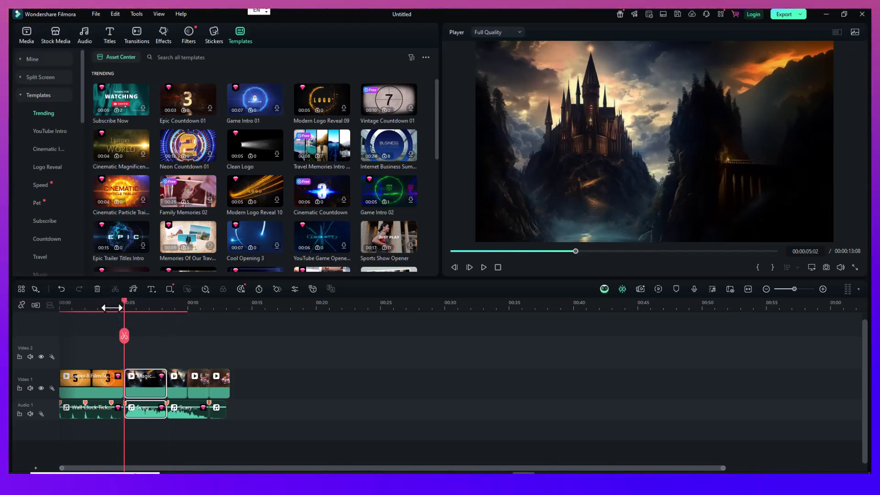
# Split the Super 8 clip at the 04:00 and 01:24 beats and return the playhead to 00:00
pyautogui.click(110, 304)
pyautogui.click(115, 289)
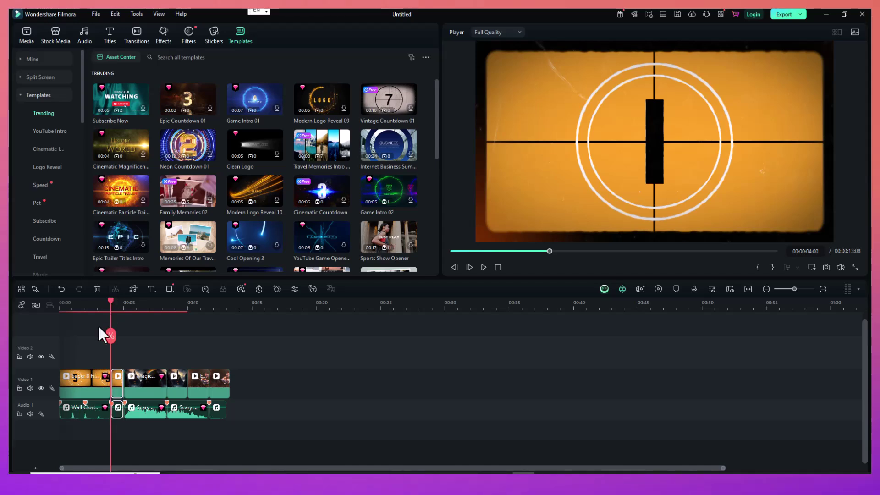
pyautogui.click(81, 306)
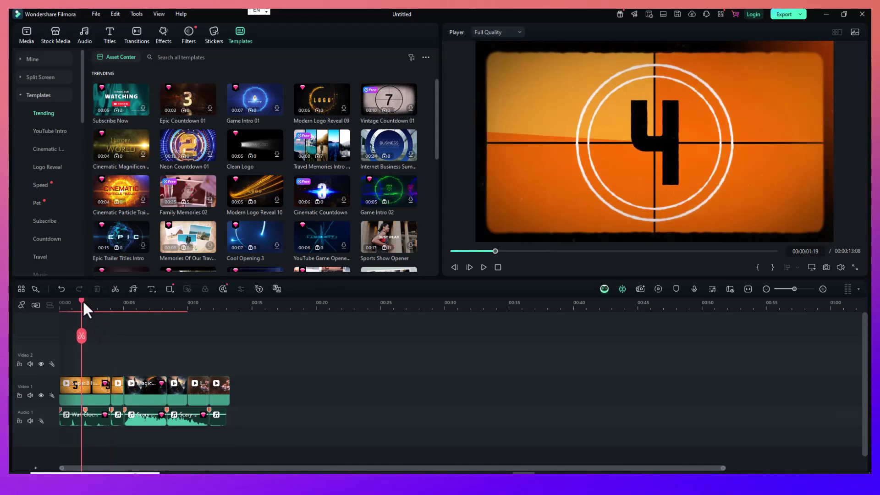
pyautogui.click(84, 301)
pyautogui.click(115, 289)
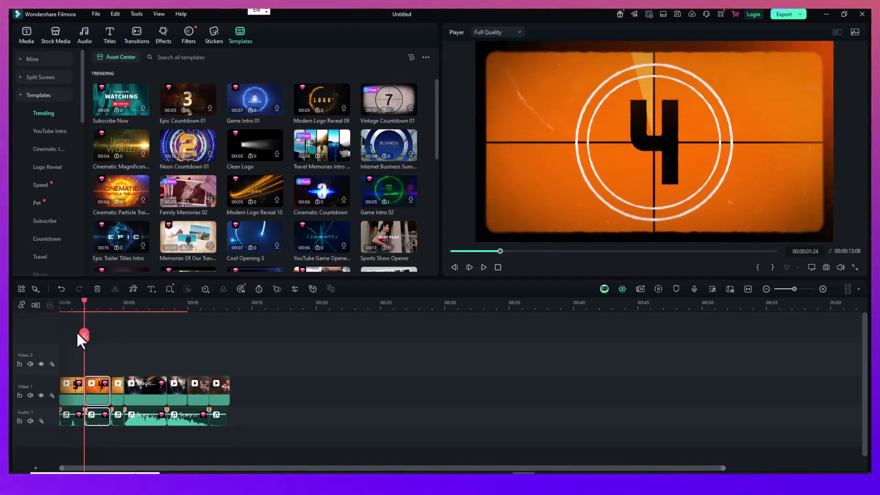
pyautogui.moveTo(84, 304); pyautogui.dragTo(57, 303)
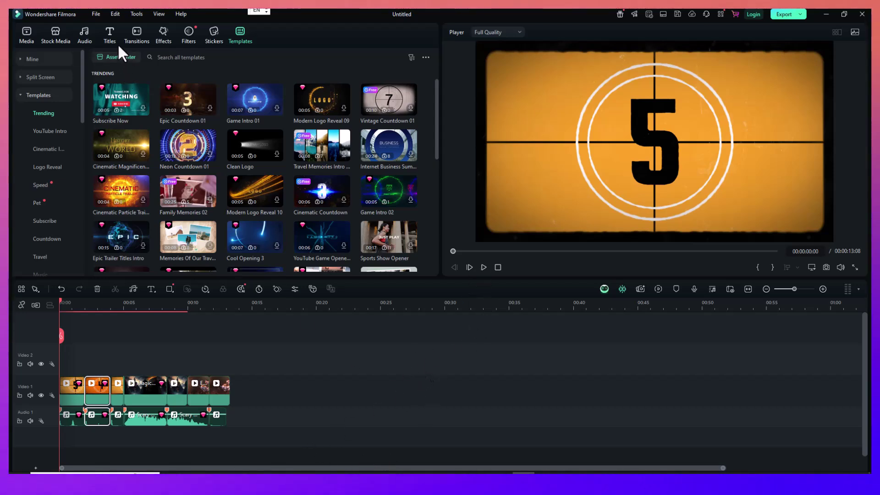
# Place the Flash Zoom In transition between clips on Video 1
pyautogui.click(133, 38)
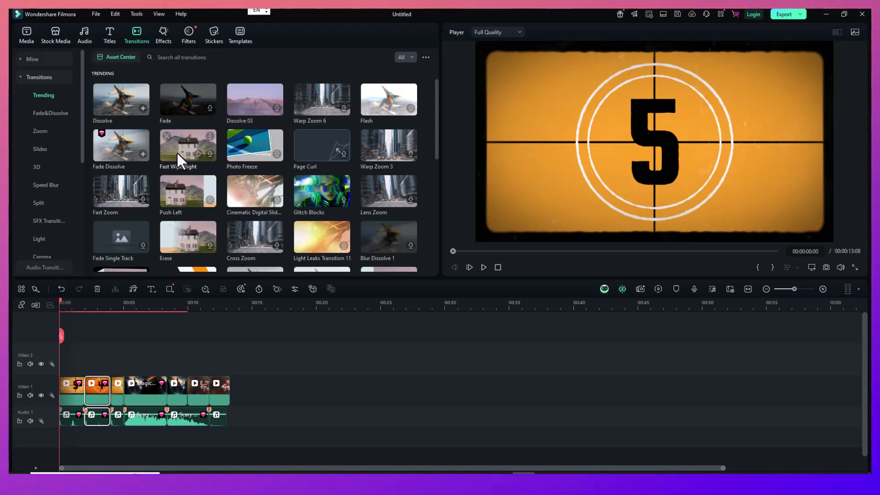
pyautogui.scroll(-2, 206, 182)
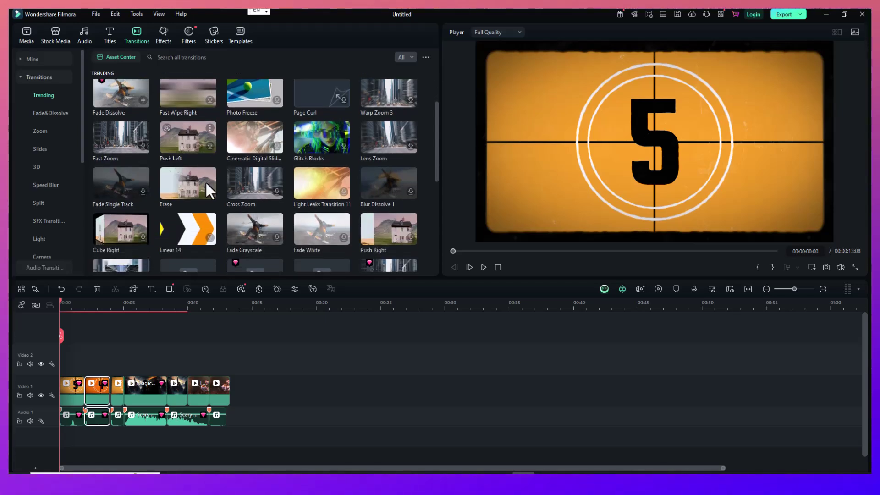
pyautogui.scroll(-1, 205, 181)
pyautogui.scroll(-1, 205, 181)
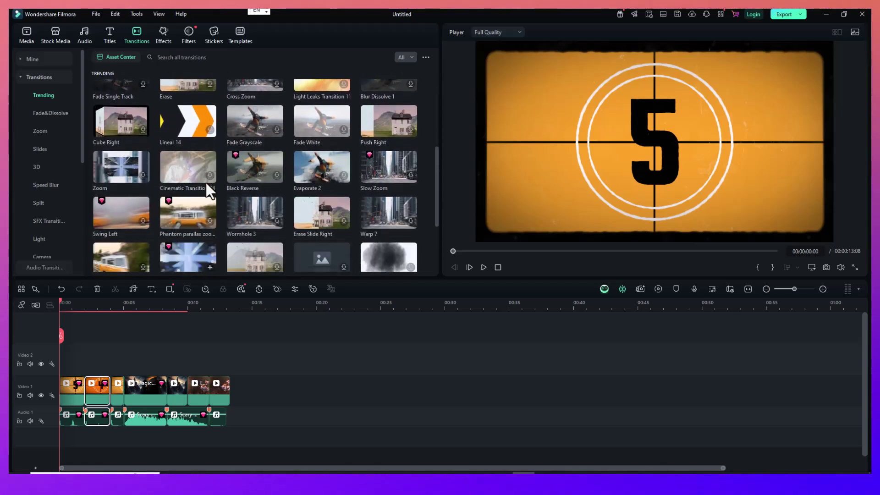
pyautogui.scroll(-1, 255, 199)
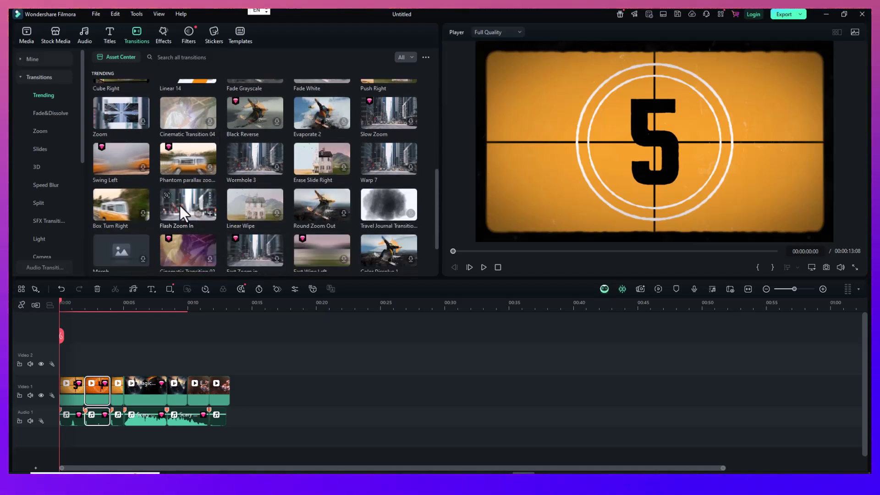
pyautogui.moveTo(180, 211); pyautogui.dragTo(168, 390)
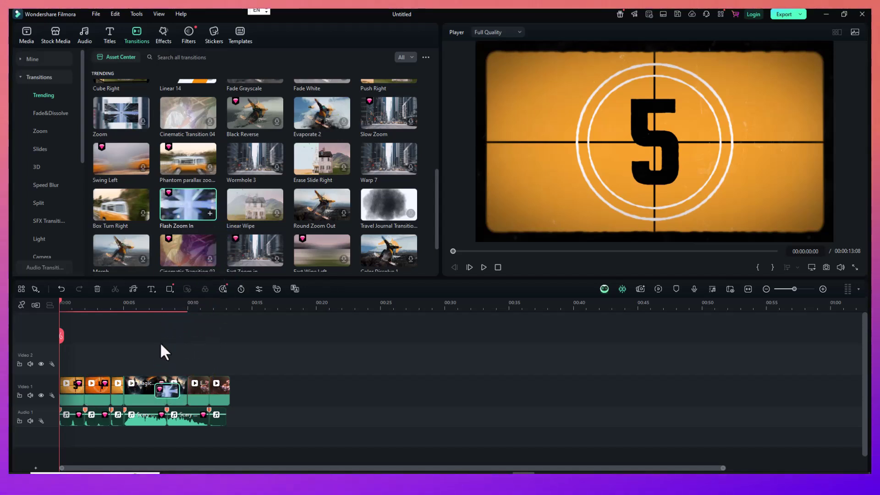
pyautogui.click(161, 396)
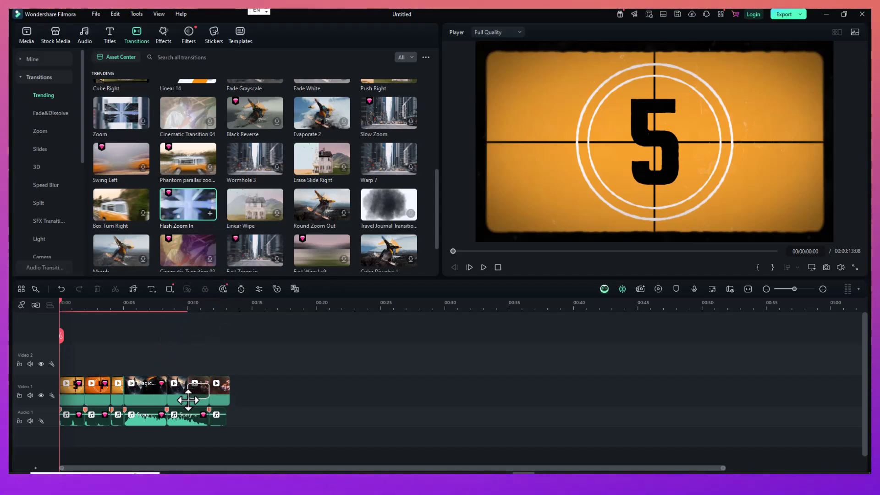
pyautogui.click(188, 393)
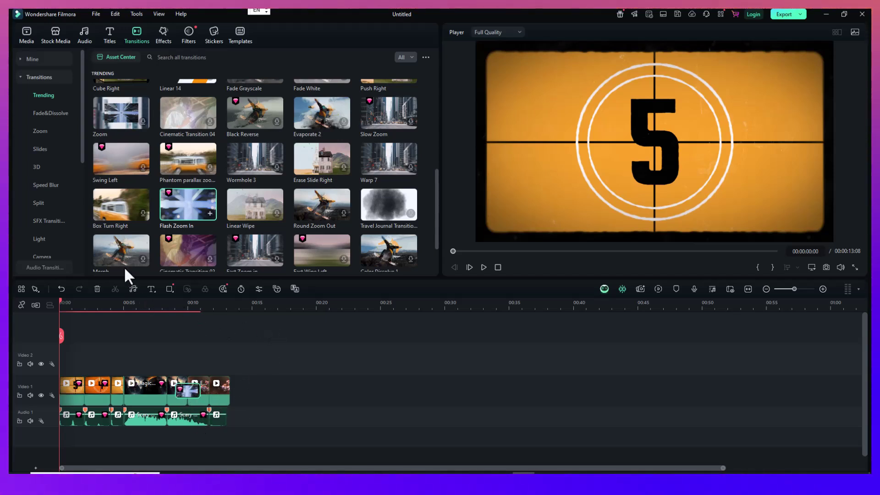
# Add the Box Turn Right transition at an earlier cut on Video 1
pyautogui.moveTo(112, 200); pyautogui.dragTo(116, 394)
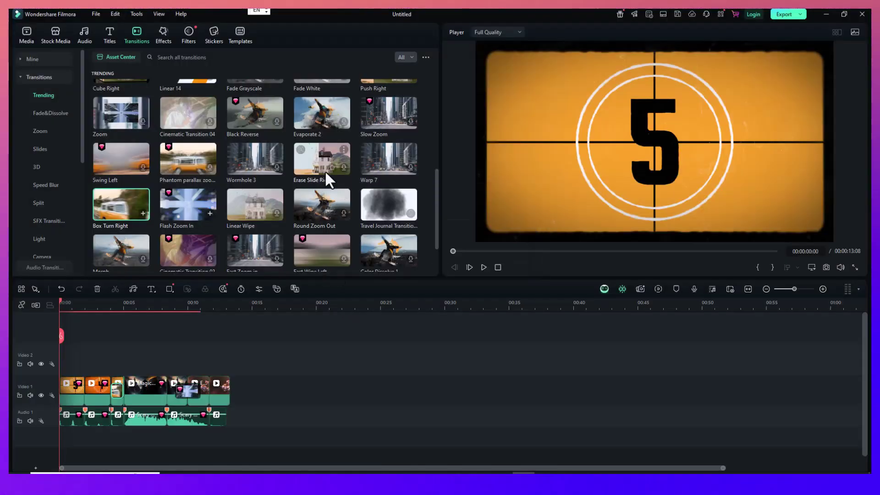
pyautogui.scroll(-10, 326, 174)
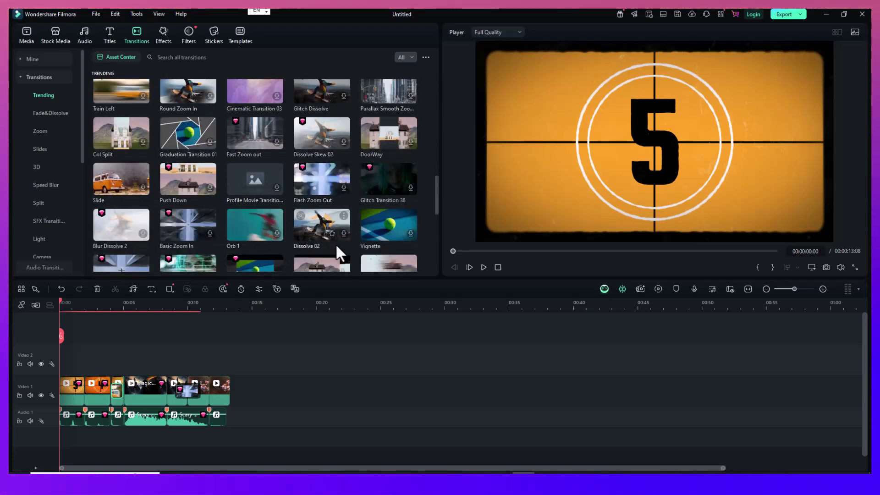
pyautogui.scroll(-5, 335, 243)
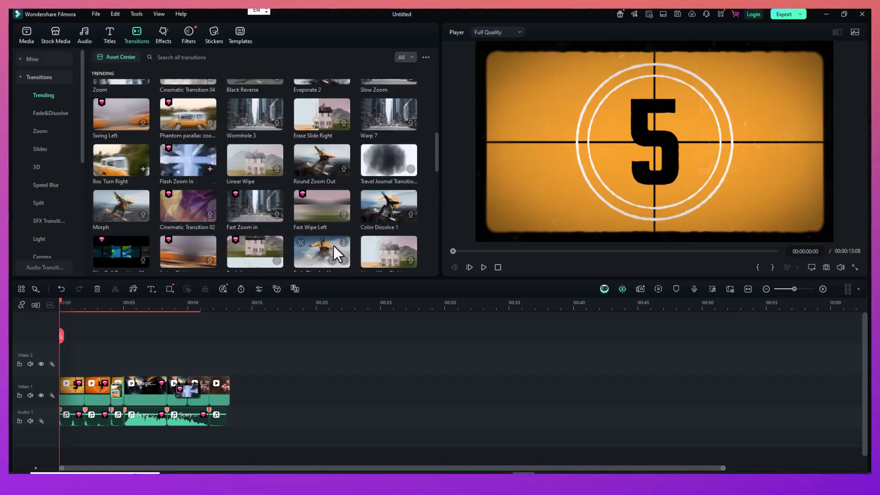
pyautogui.scroll(15, 333, 246)
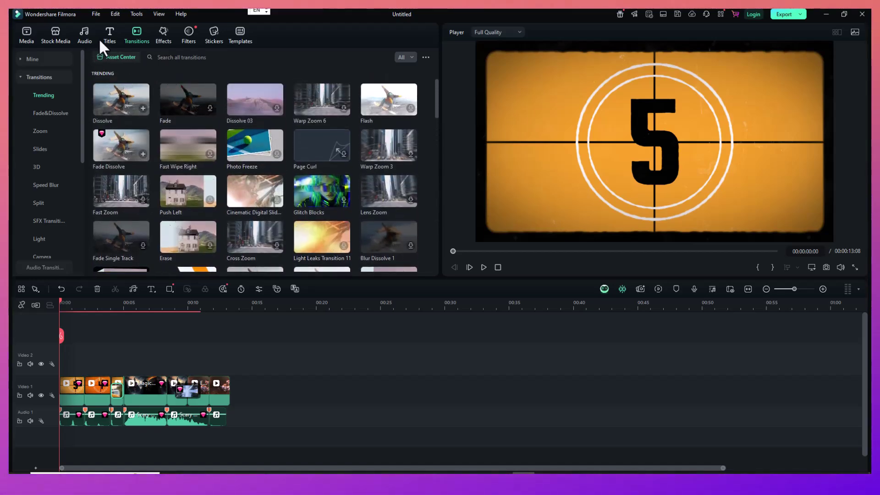
pyautogui.click(100, 40)
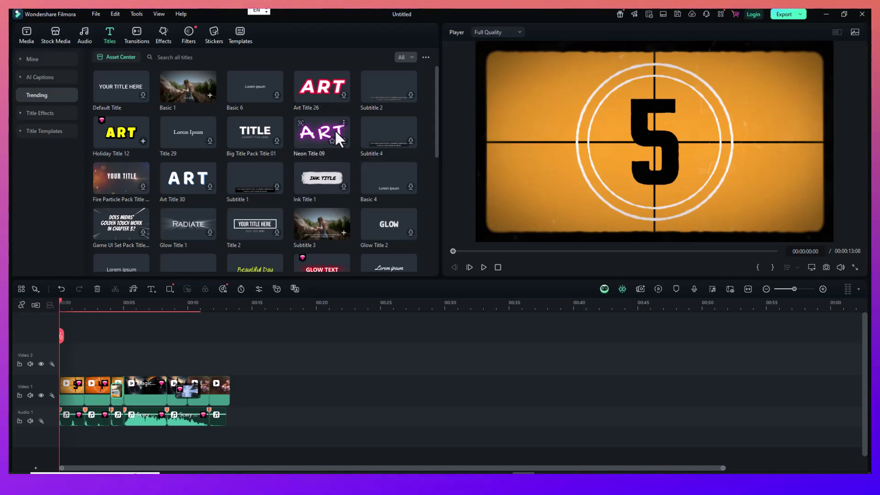
pyautogui.scroll(-3, 336, 133)
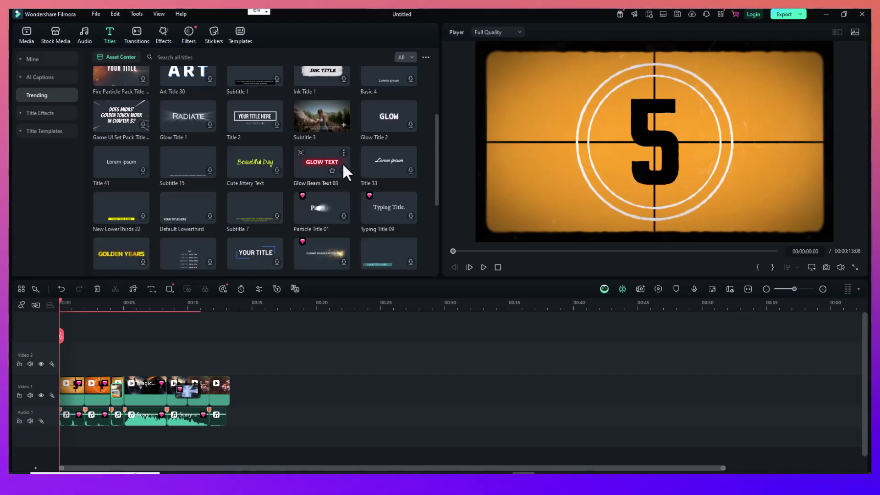
pyautogui.click(323, 160)
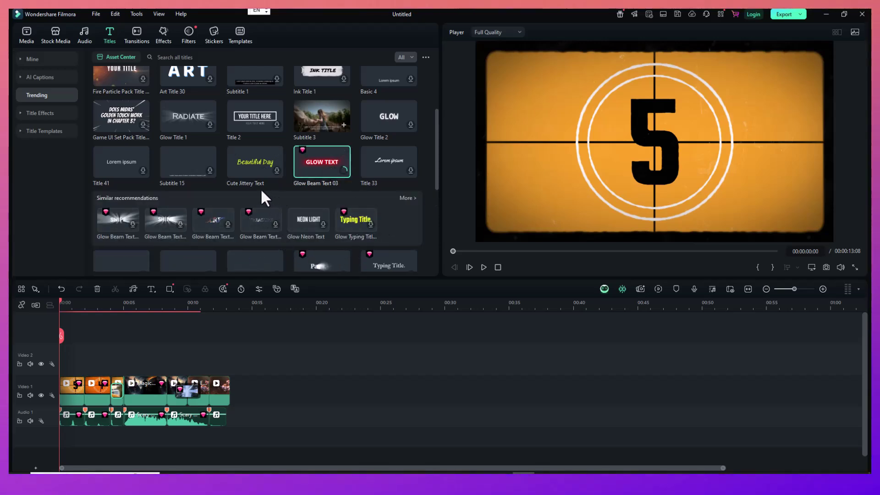
pyautogui.moveTo(320, 162)
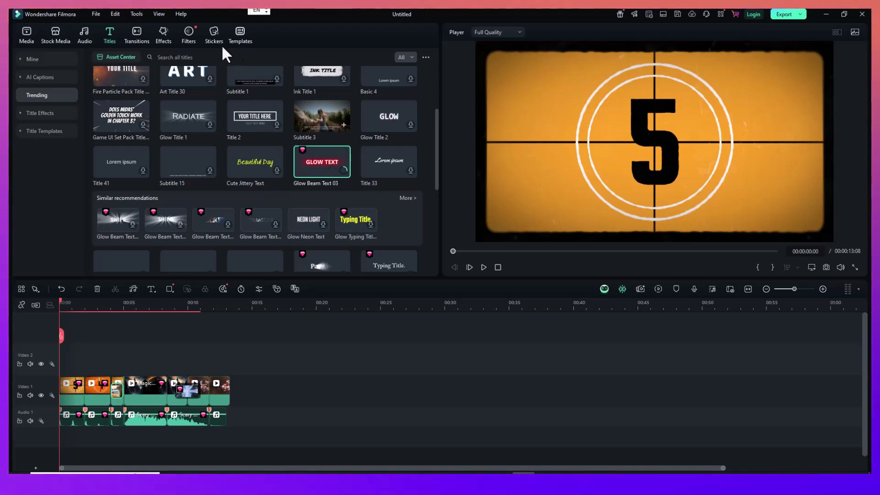
pyautogui.scroll(-5, 254, 159)
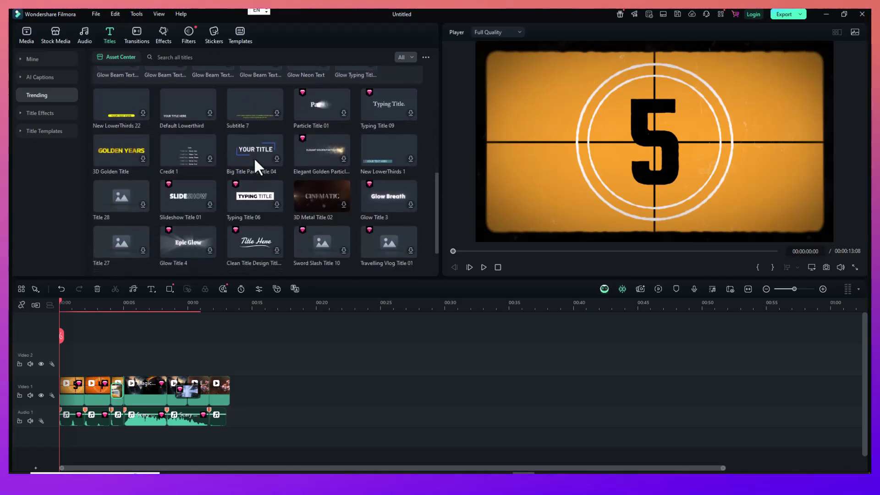
pyautogui.scroll(-4, 254, 158)
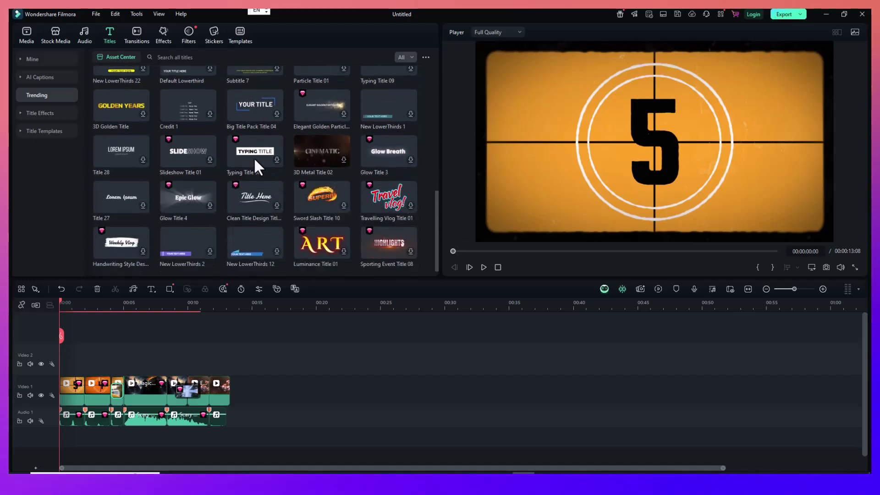
pyautogui.scroll(10, 249, 161)
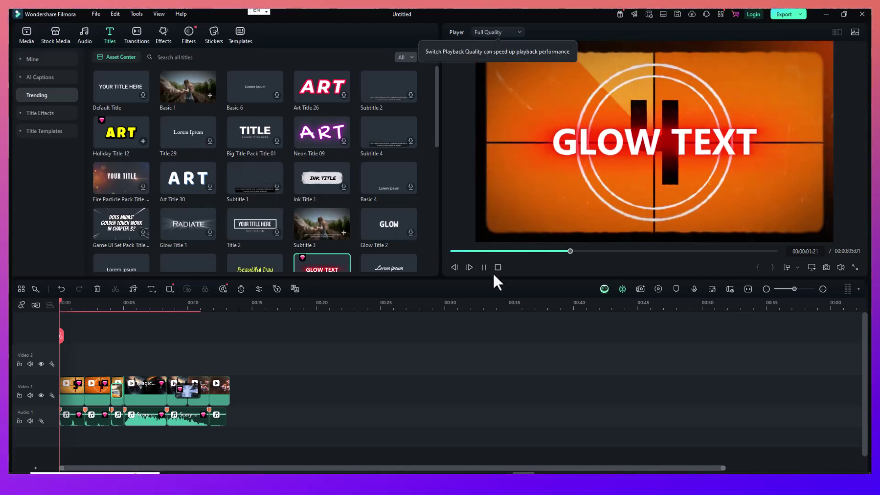
pyautogui.click(484, 267)
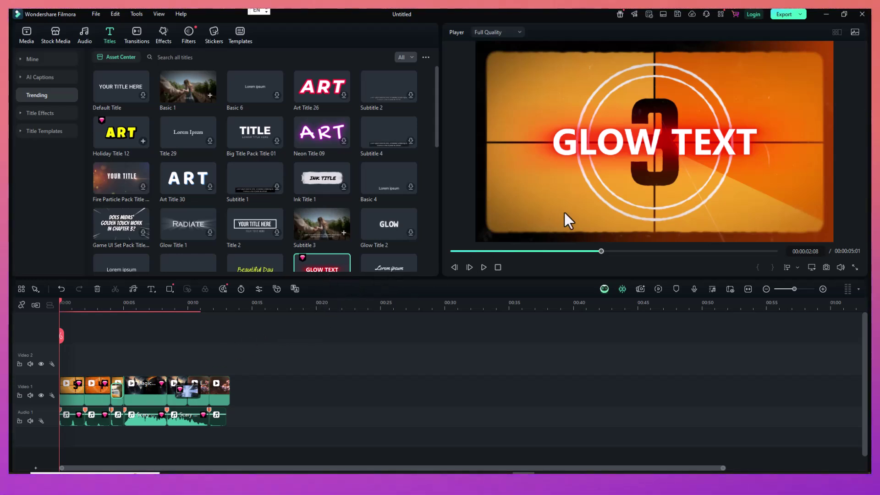
# Enable AI Color Palette on the fiery blade clip and collapse the Color and Adjust sections
pyautogui.click(134, 306)
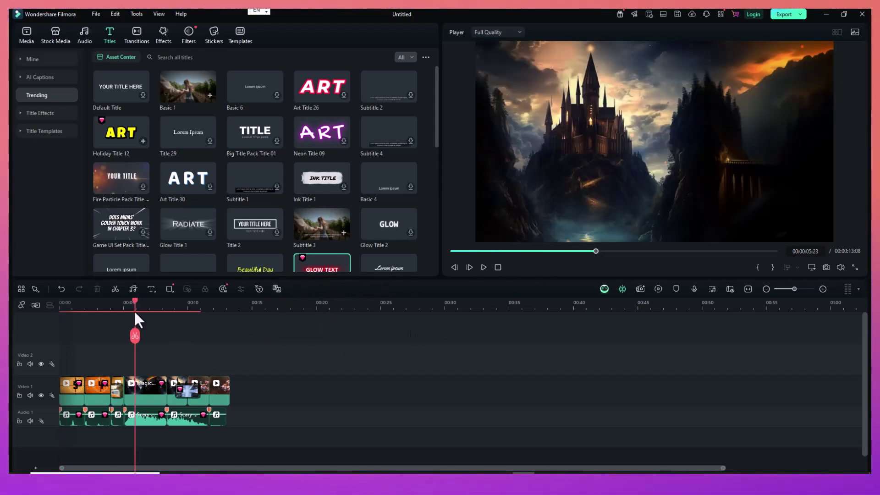
pyautogui.click(202, 391)
pyautogui.doubleClick(198, 390)
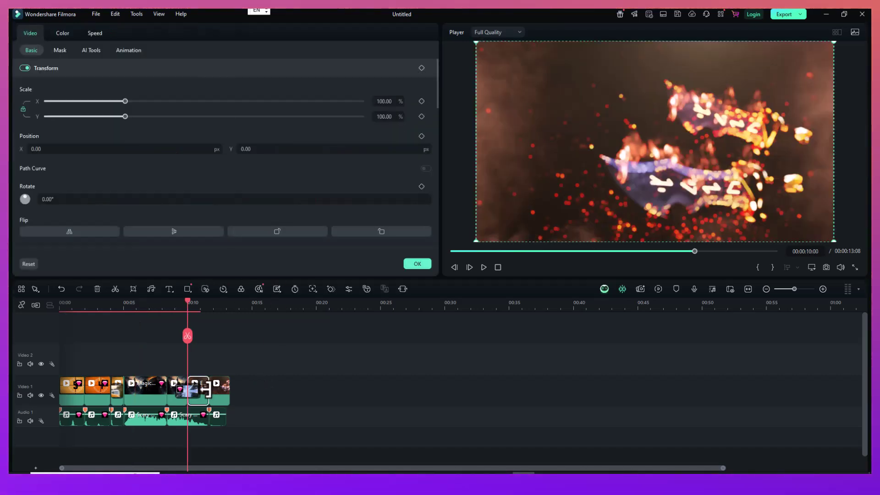
pyautogui.click(61, 37)
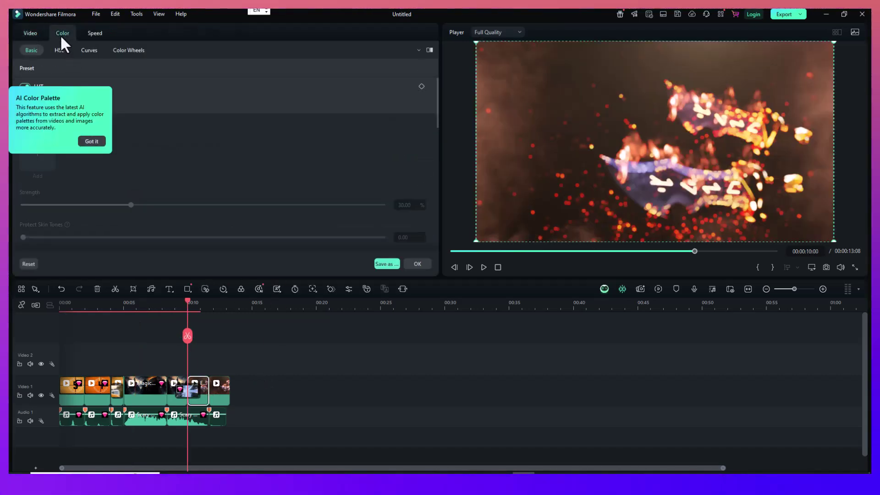
pyautogui.click(91, 140)
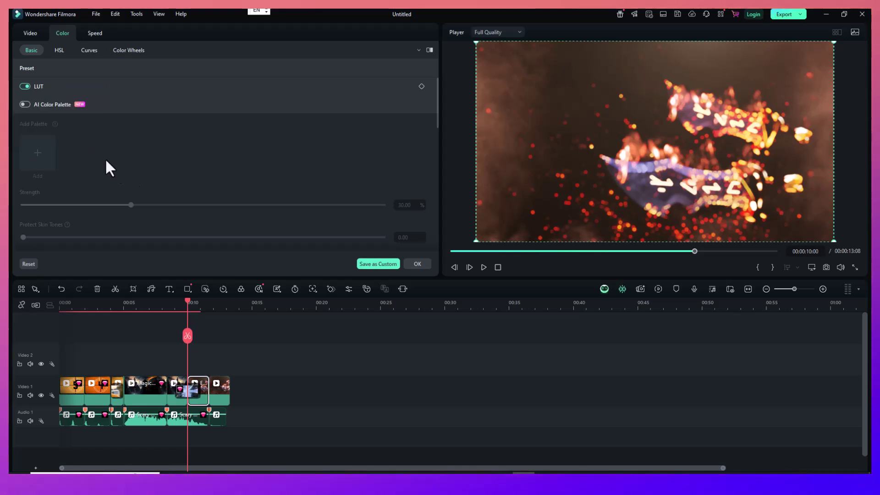
pyautogui.click(25, 104)
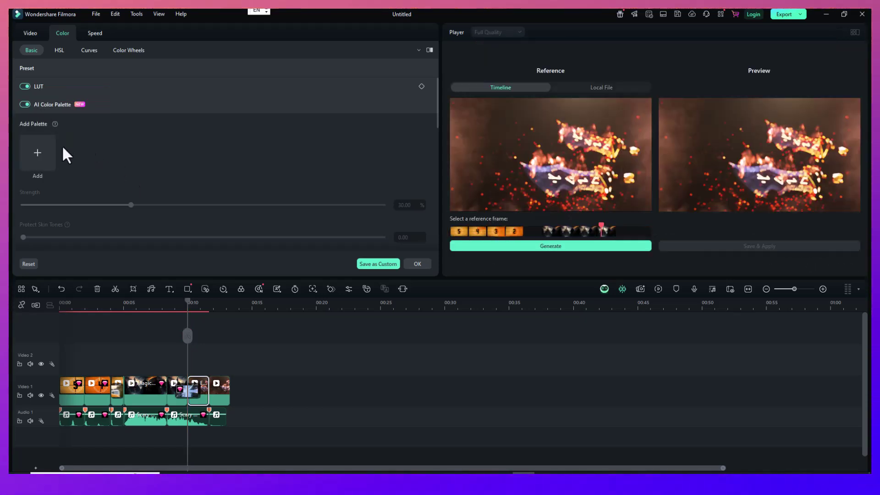
pyautogui.scroll(-2, 59, 158)
pyautogui.scroll(-1, 59, 171)
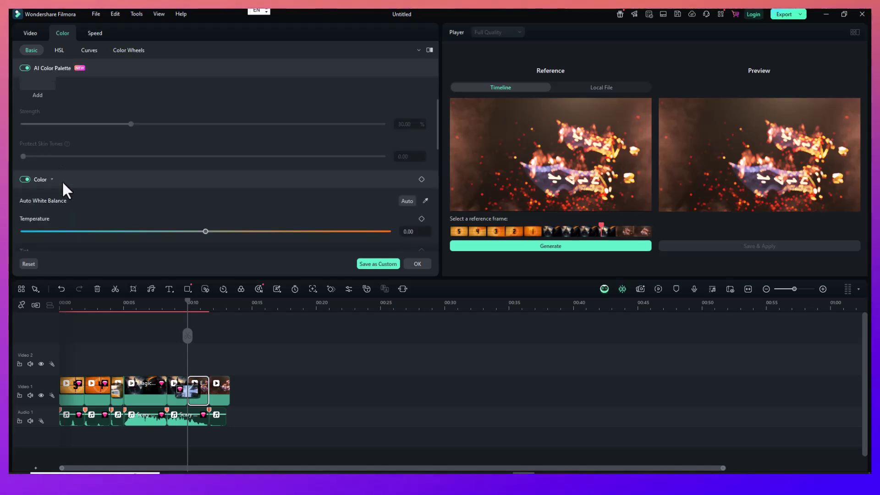
pyautogui.click(49, 180)
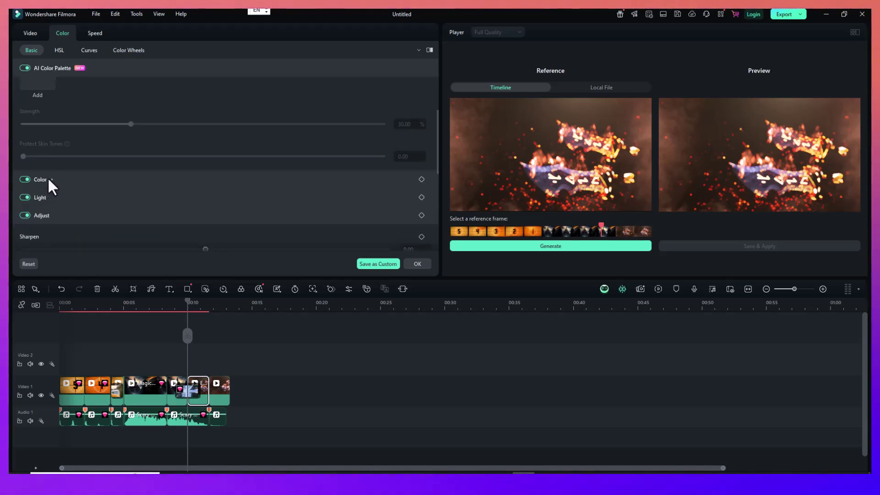
pyautogui.click(41, 215)
# Set the vignette to exposure -19, feather 57 and roundness 29, skipping the custom preset
pyautogui.scroll(-1, 41, 214)
pyautogui.scroll(-2, 50, 186)
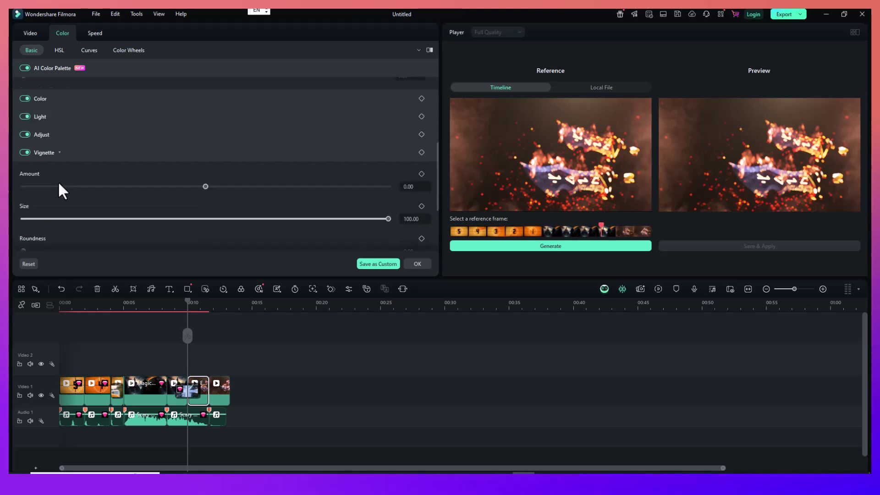
pyautogui.scroll(-2, 52, 162)
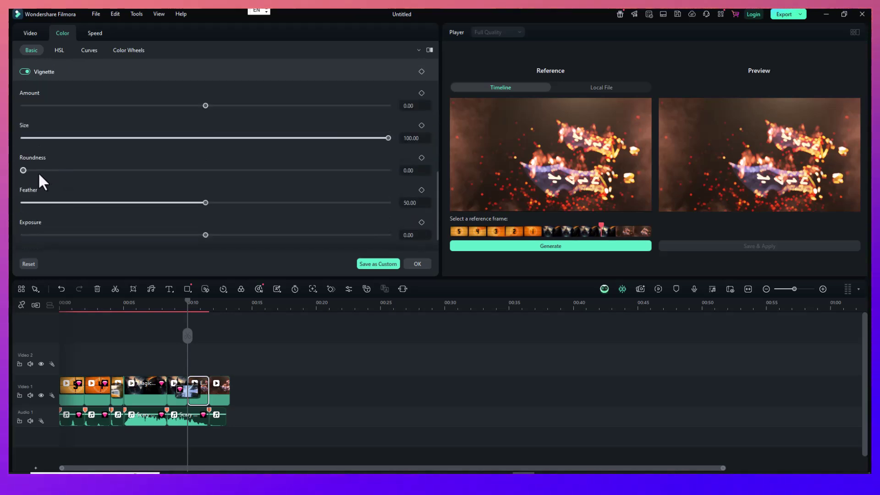
pyautogui.scroll(-1, 40, 185)
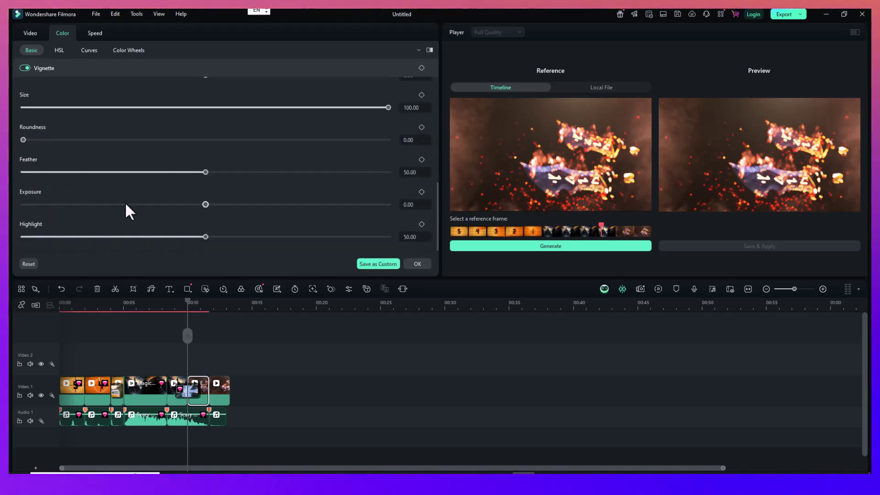
pyautogui.click(176, 203)
pyautogui.moveTo(176, 202); pyautogui.dragTo(171, 202)
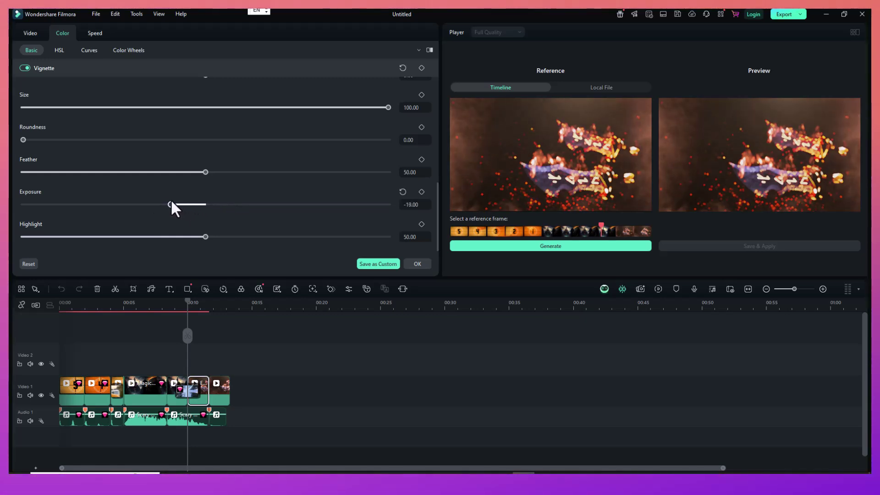
pyautogui.click(214, 172)
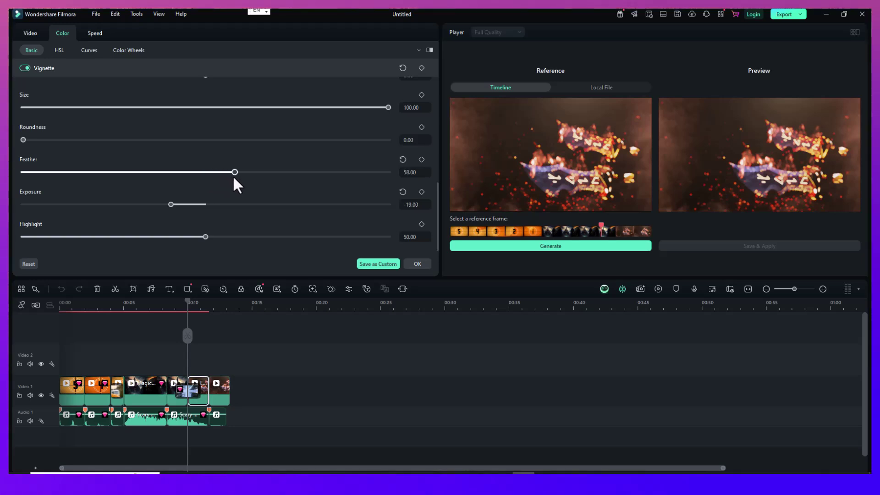
pyautogui.moveTo(232, 175); pyautogui.dragTo(230, 175)
pyautogui.click(150, 140)
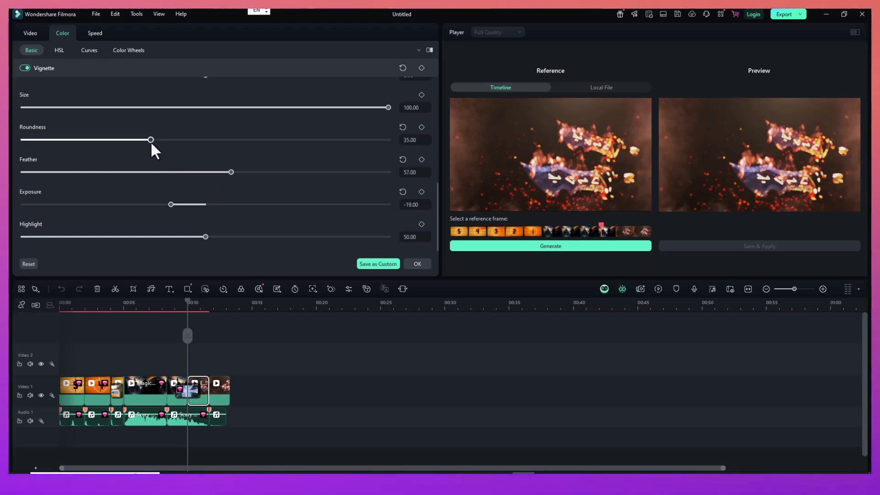
pyautogui.moveTo(151, 140); pyautogui.dragTo(129, 142)
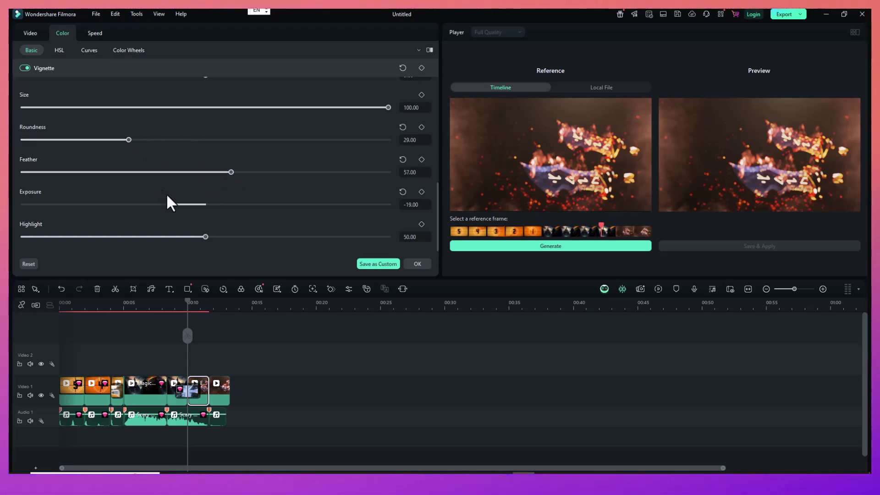
pyautogui.click(377, 264)
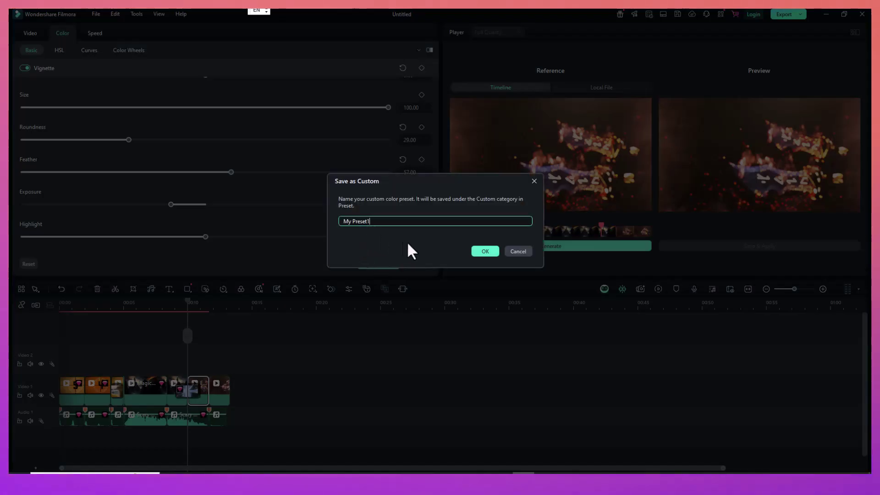
pyautogui.click(512, 252)
# Apply the colour settings and play the 13:08 edit through to the end
pyautogui.click(424, 268)
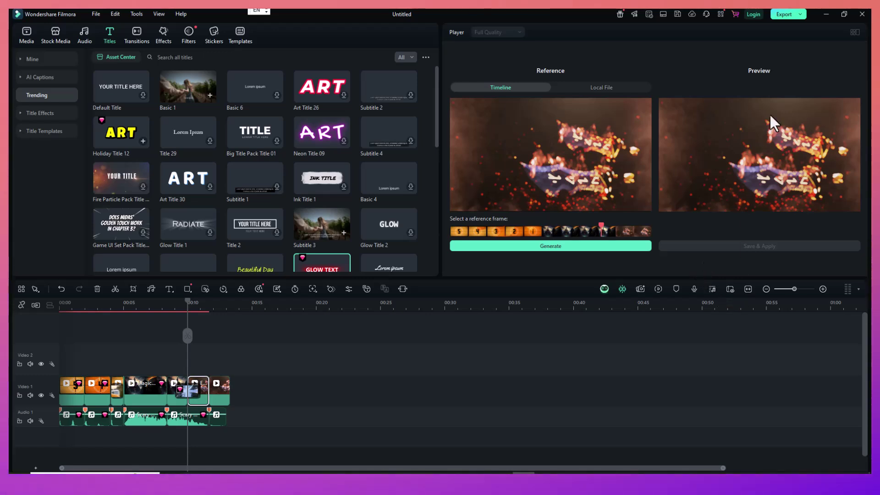
pyautogui.press('space')
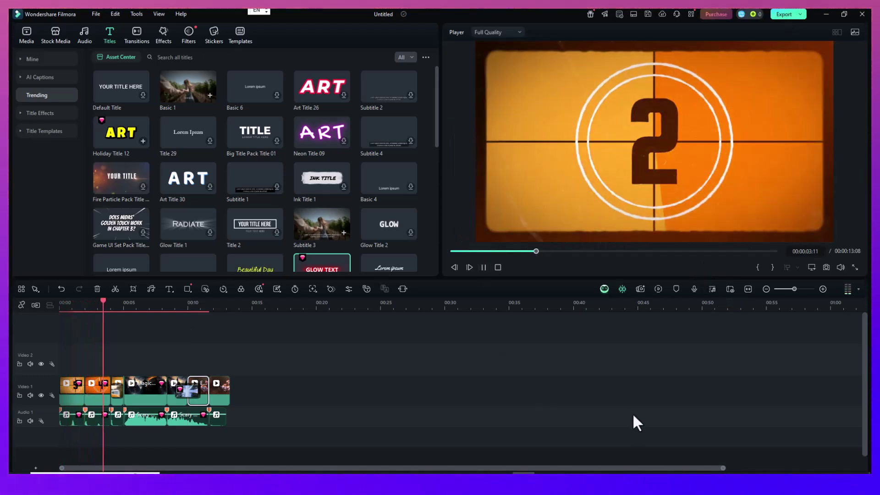
pyautogui.scroll(2, 632, 413)
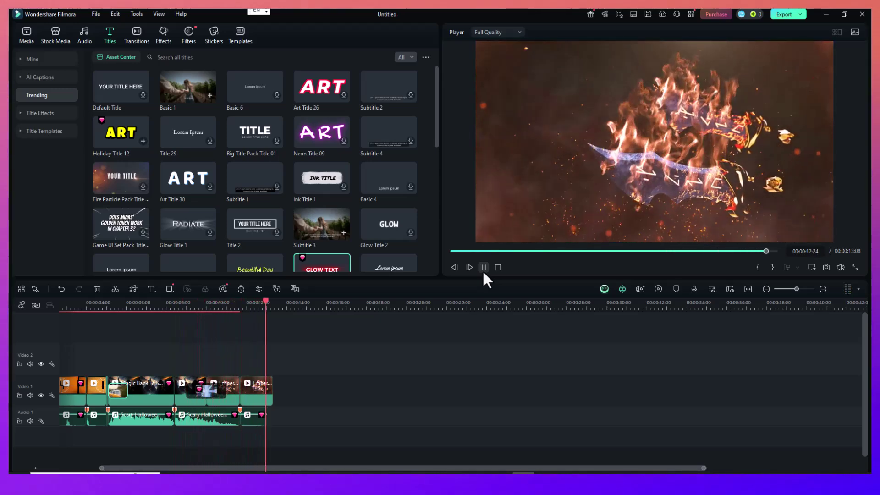
pyautogui.click(483, 270)
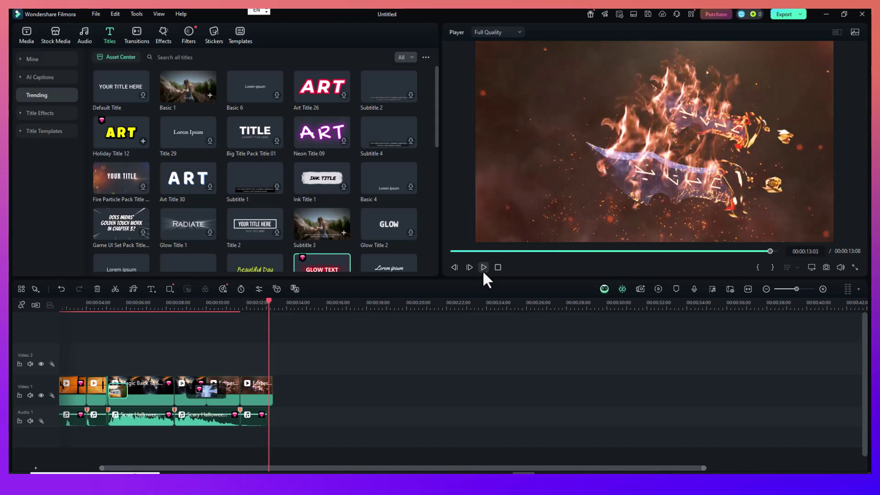
# Export the video locally as MP4 at 1920*1080 with H.264
pyautogui.click(778, 14)
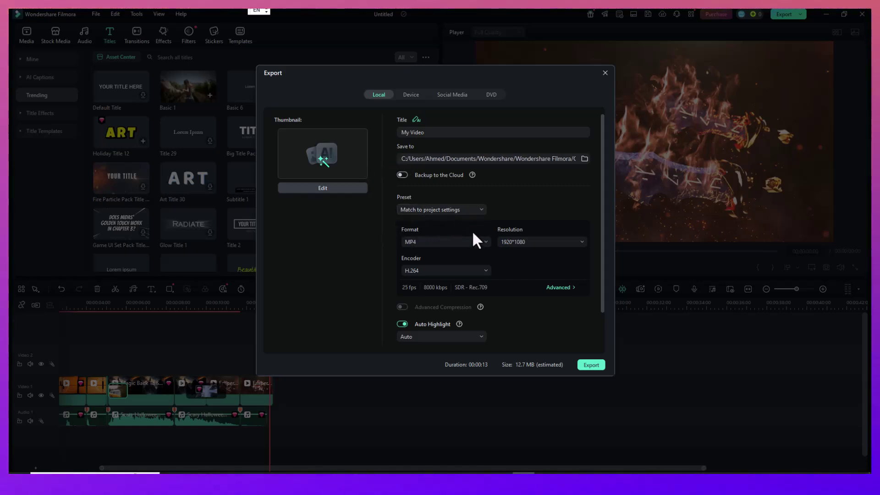
pyautogui.scroll(-1, 461, 243)
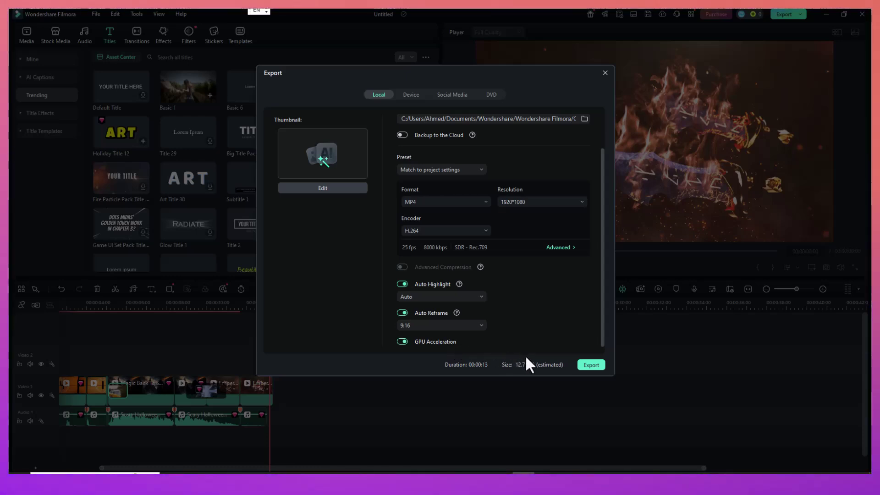
pyautogui.click(579, 364)
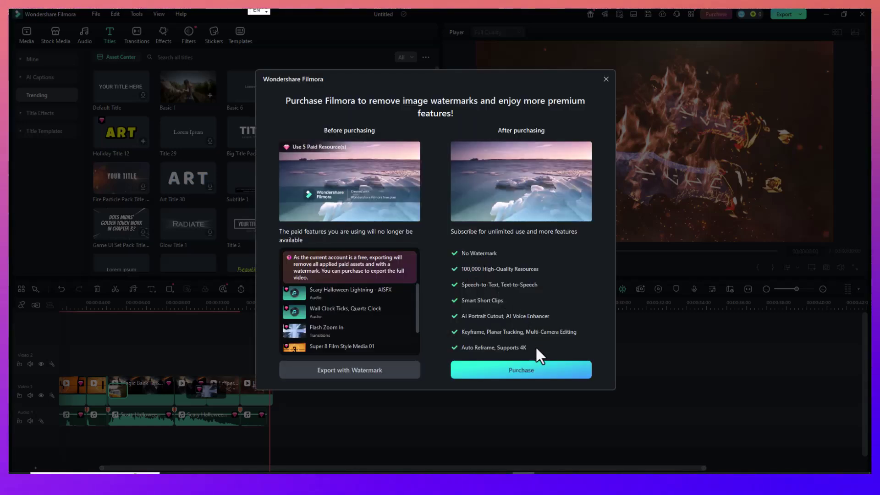
# Choose Export with Watermark to render My Video-5.mp4
pyautogui.click(356, 375)
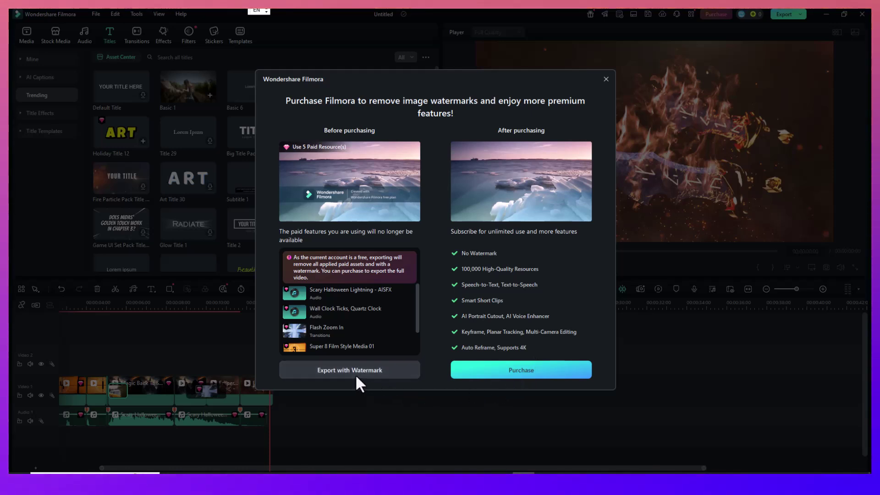